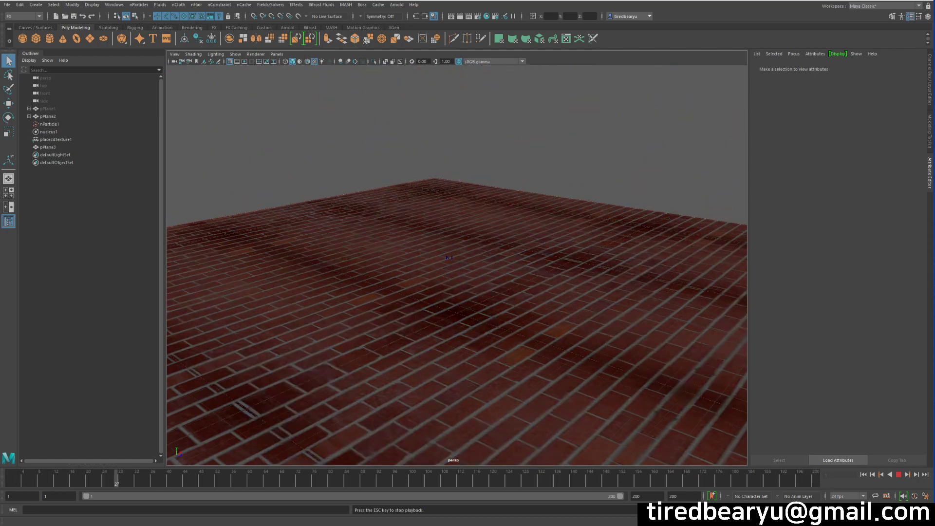
# Step: Stop the playback of the brick floor scene, save it and start a new empty scene
pyautogui.click(899, 475)
pyautogui.keyDown('alt'); pyautogui.moveTo(707, 349); pyautogui.dragTo(688, 359); pyautogui.keyUp('alt')
pyautogui.hotkey('ctrl', 's')
pyautogui.click(482, 268)
pyautogui.hotkey('ctrl', 'n')
pyautogui.click(485, 274)
# Step: Create a polygon plane at the origin and scale it uniformly to about 19.7
pyautogui.keyDown('alt'); pyautogui.moveTo(561, 296); pyautogui.dragTo(433, 253, button='right'); pyautogui.keyUp('alt')
pyautogui.click(90, 39)
pyautogui.keyDown('alt'); pyautogui.moveTo(370, 171); pyautogui.dragTo(445, 175, button='right'); pyautogui.keyUp('alt')
pyautogui.keyDown('alt'); pyautogui.moveTo(446, 175); pyautogui.dragTo(471, 183); pyautogui.keyUp('alt')
pyautogui.press('r')
pyautogui.moveTo(325, 182); pyautogui.dragTo(506, 184, button='middle')
# Step: Duplicate the ground plane and raise the copy high above the original
pyautogui.keyDown('alt'); pyautogui.moveTo(508, 183); pyautogui.dragTo(453, 150); pyautogui.keyUp('alt')
pyautogui.press('w')
pyautogui.hotkey('ctrl', 'd')
pyautogui.moveTo(456, 228); pyautogui.dragTo(453, 111)
pyautogui.moveTo(453, 196)
pyautogui.mouseDown(button='middle')
pyautogui.moveTo(452, 178)
pyautogui.moveTo(445, 191)
pyautogui.mouseUp(button='middle')
pyautogui.click(468, 192)
pyautogui.moveTo(475, 100); pyautogui.dragTo(439, 146)
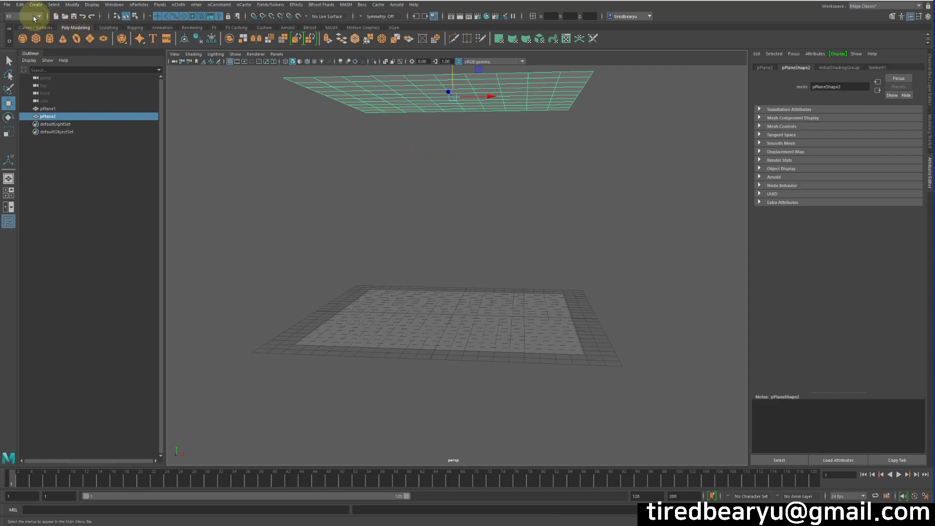
# Step: Make the upper plane emit nParticles and set the emitter type to Surface
pyautogui.click(139, 6)
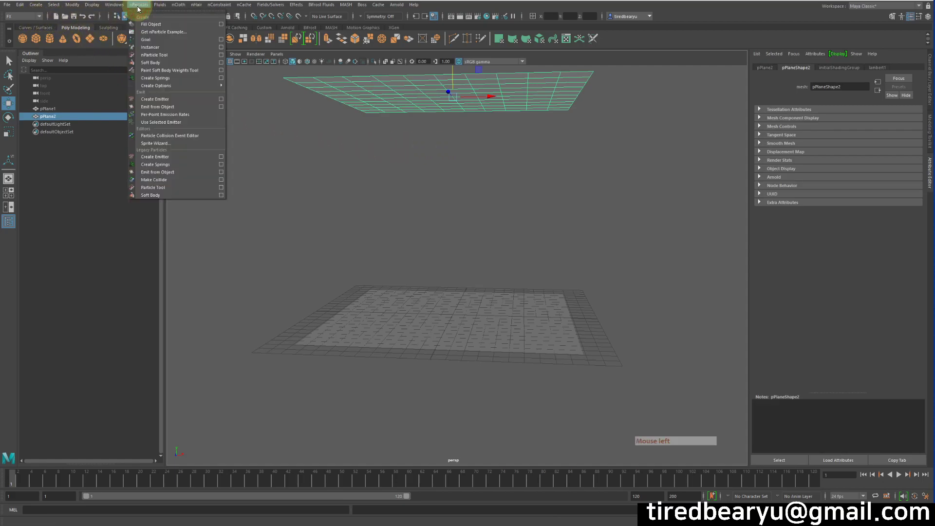
pyautogui.click(168, 106)
pyautogui.keyDown('alt'); pyautogui.moveTo(462, 146); pyautogui.dragTo(465, 148); pyautogui.keyUp('alt')
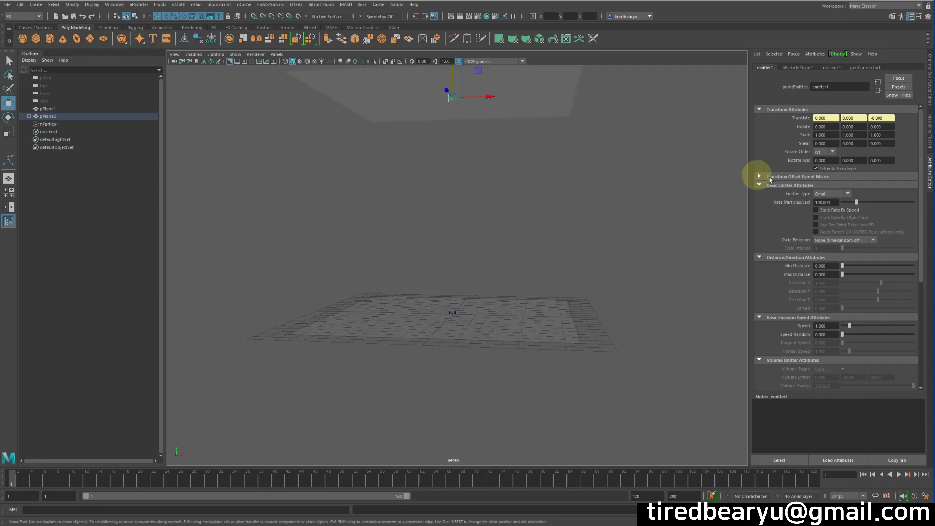
pyautogui.click(844, 195)
pyautogui.click(834, 217)
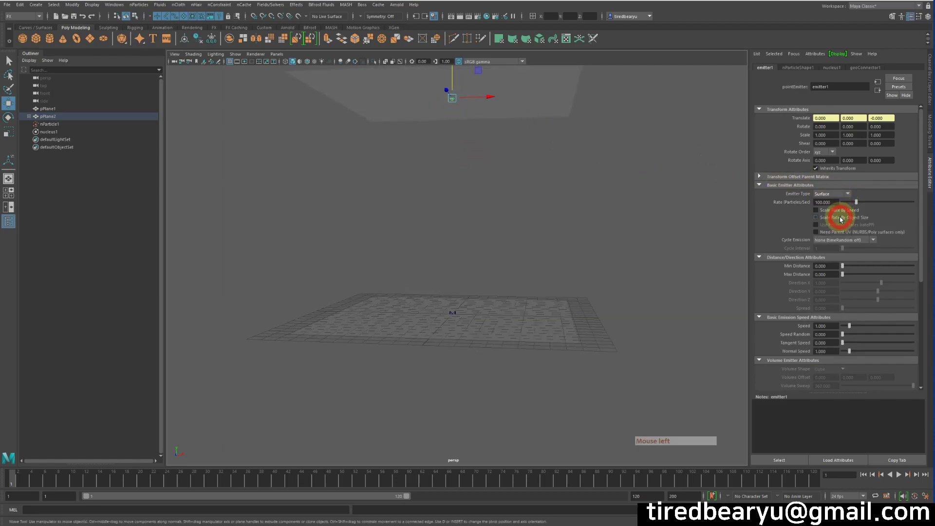
pyautogui.keyDown('alt'); pyautogui.moveTo(612, 196); pyautogui.dragTo(621, 201); pyautogui.keyUp('alt')
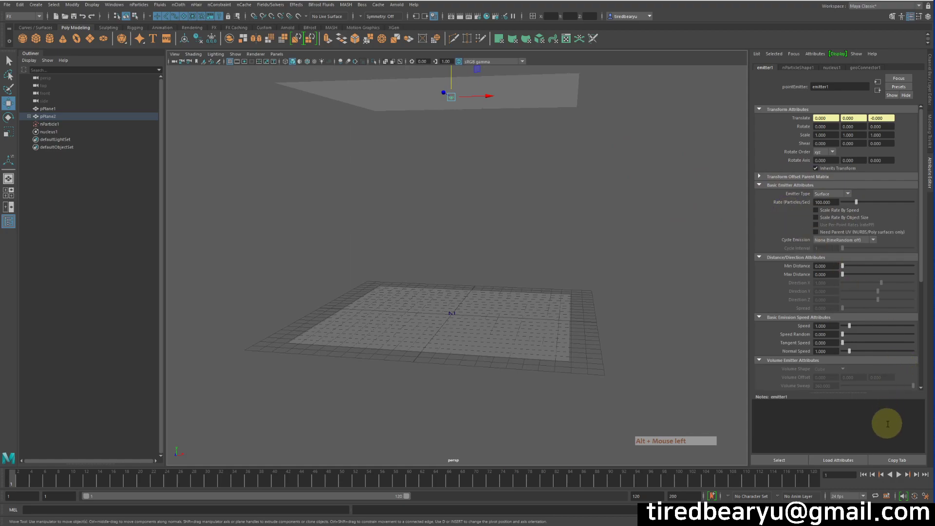
# Step: Play the simulation to check how particles fall from the upper plane, and stop it
pyautogui.click(898, 475)
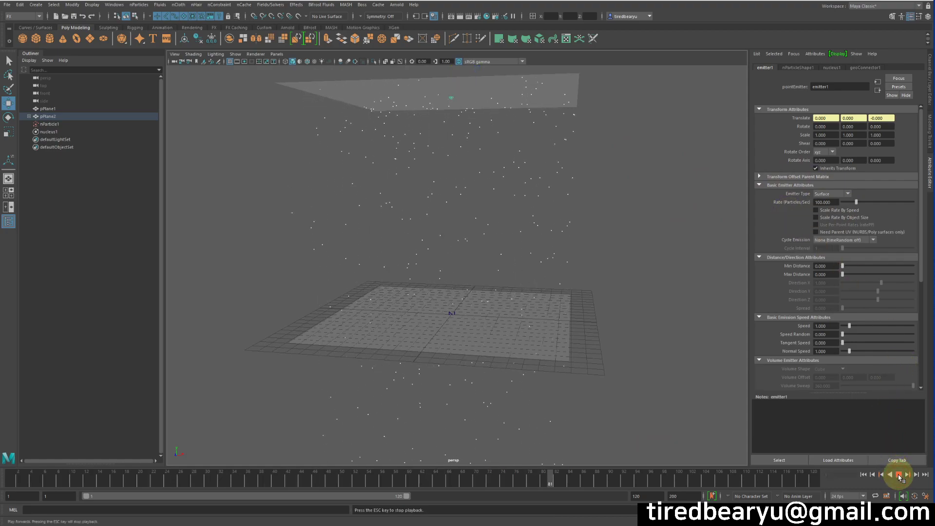
pyautogui.click(899, 474)
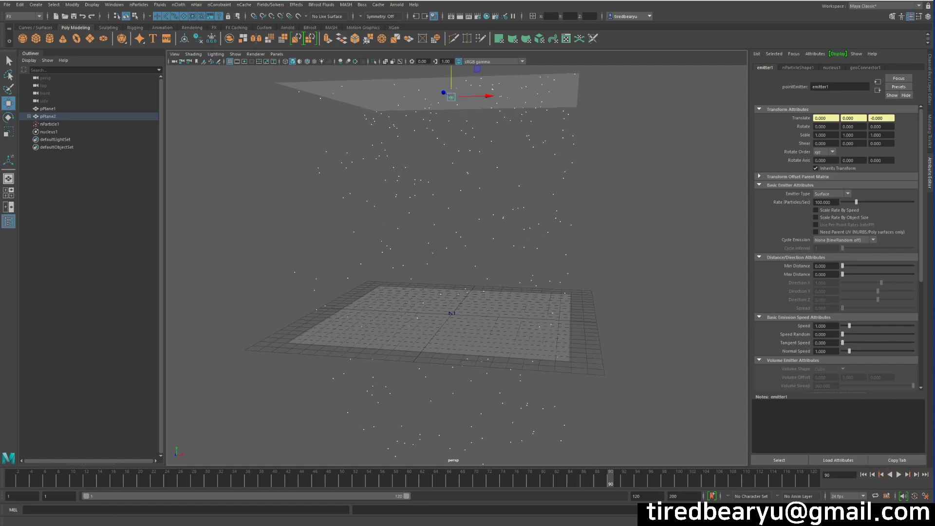
pyautogui.scroll(-2, 835, 254)
pyautogui.scroll(-2, 844, 279)
# Step: Select the emitted nParticles and set their particle render type to Streak in the shading attributes
pyautogui.moveTo(442, 157); pyautogui.dragTo(580, 187)
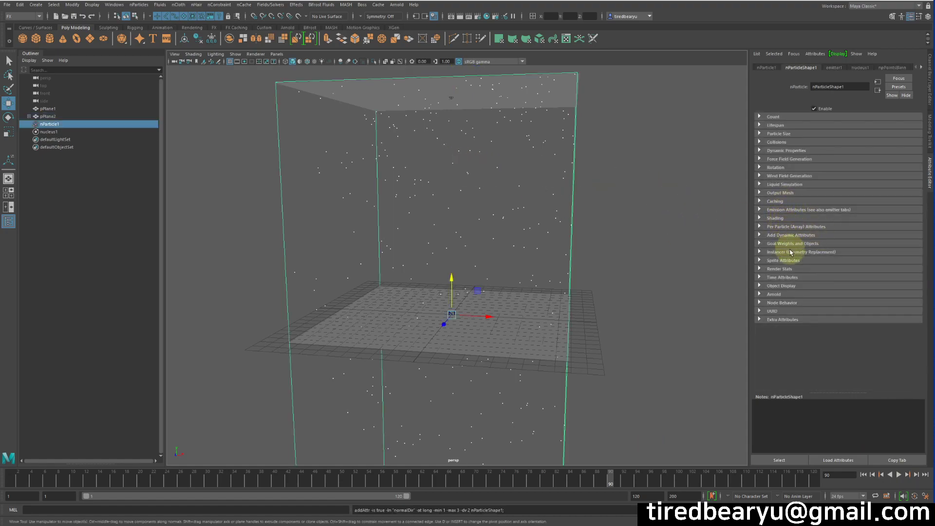
pyautogui.click(779, 219)
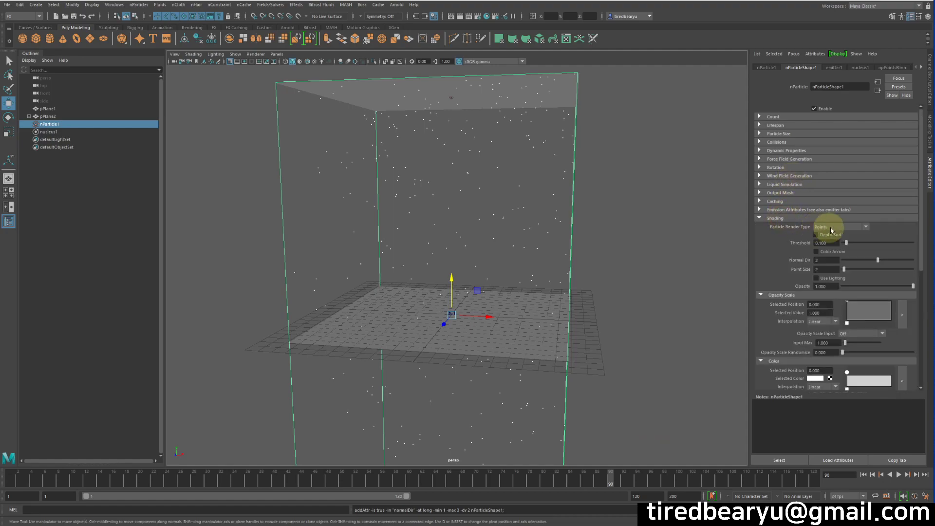
pyautogui.click(833, 228)
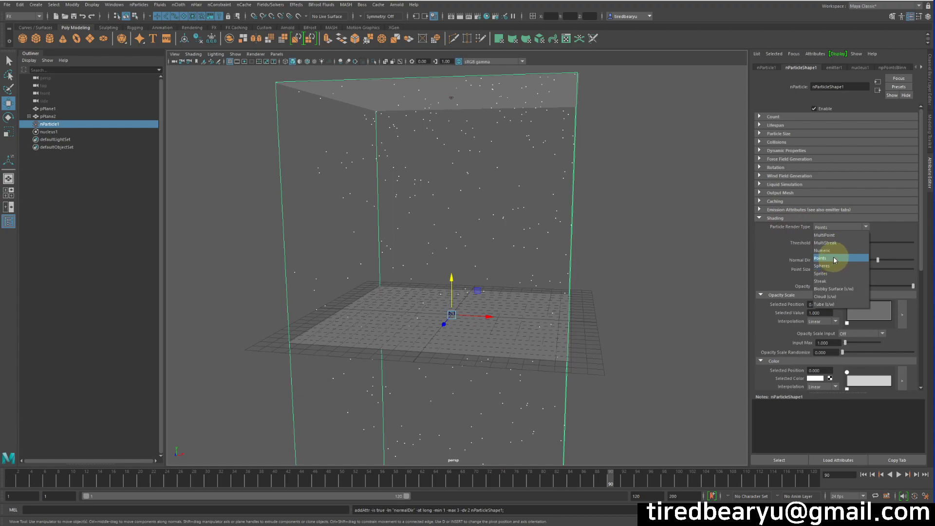
pyautogui.click(832, 281)
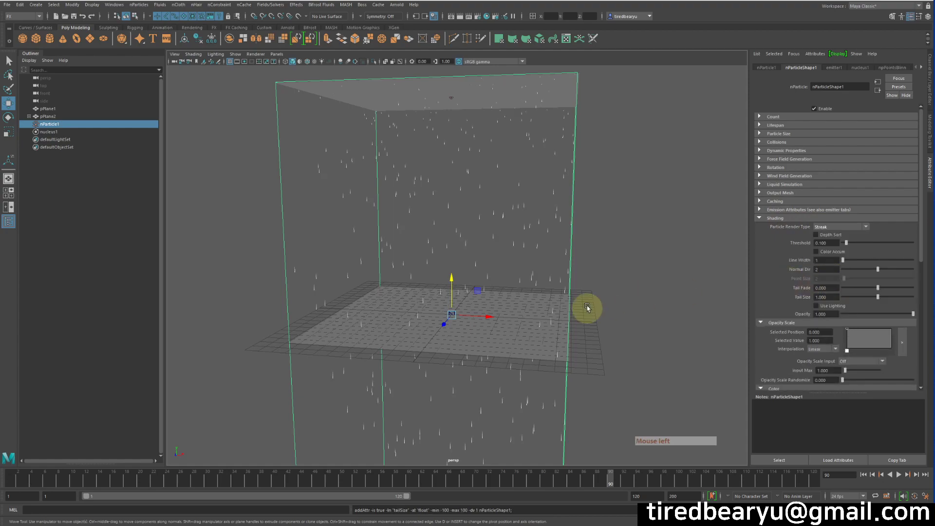
# Step: Rewind to the first frame and play the simulation to preview the streak-shaped rain
pyautogui.click(864, 475)
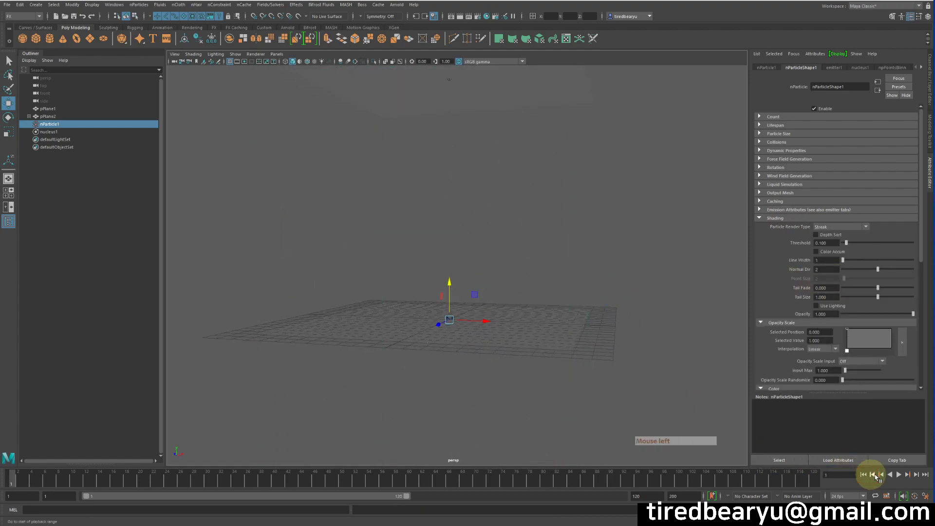
pyautogui.click(898, 475)
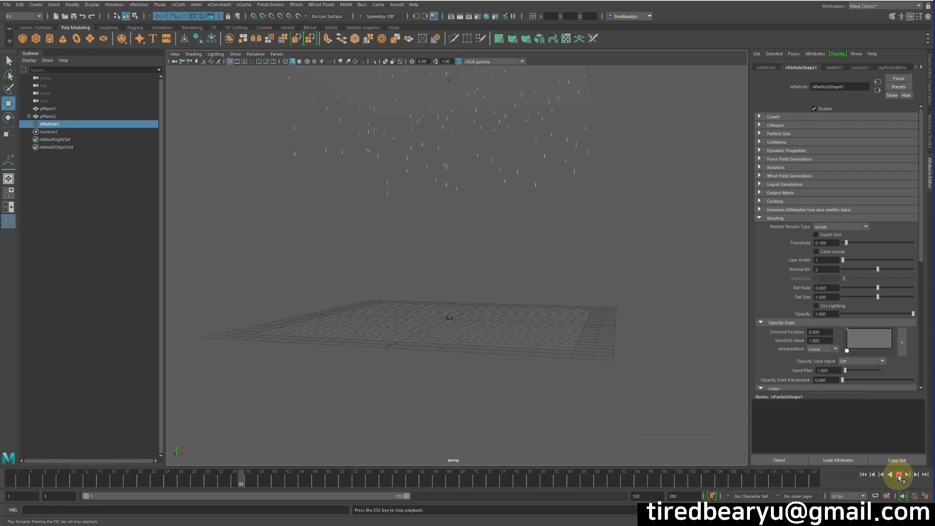
pyautogui.click(899, 475)
pyautogui.keyDown('alt'); pyautogui.moveTo(682, 380); pyautogui.dragTo(532, 356); pyautogui.keyUp('alt')
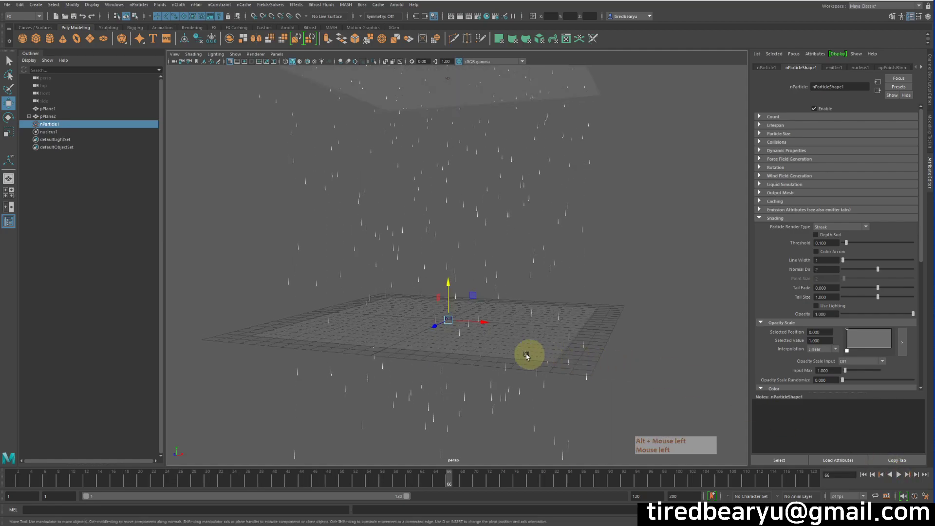
# Step: Set the lower plane's subdivisions width and subdivisions height to 50
pyautogui.click(536, 353)
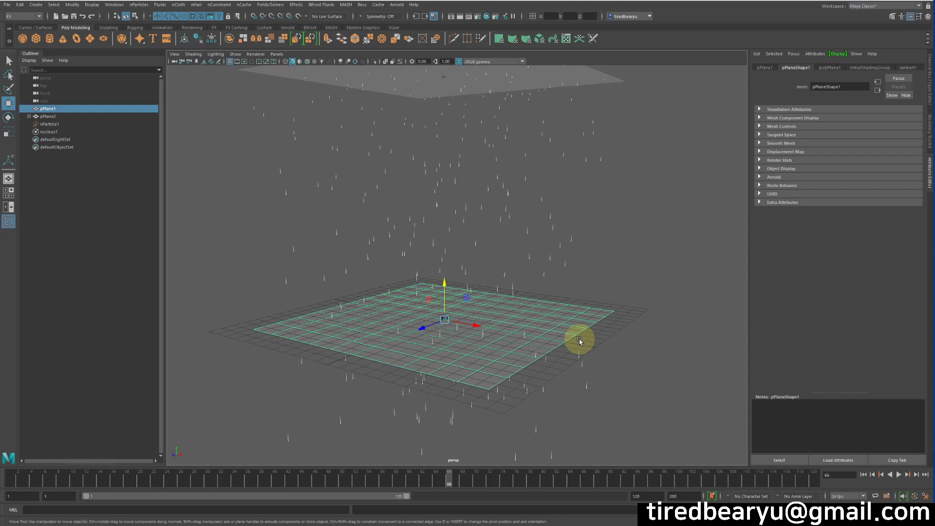
pyautogui.click(931, 91)
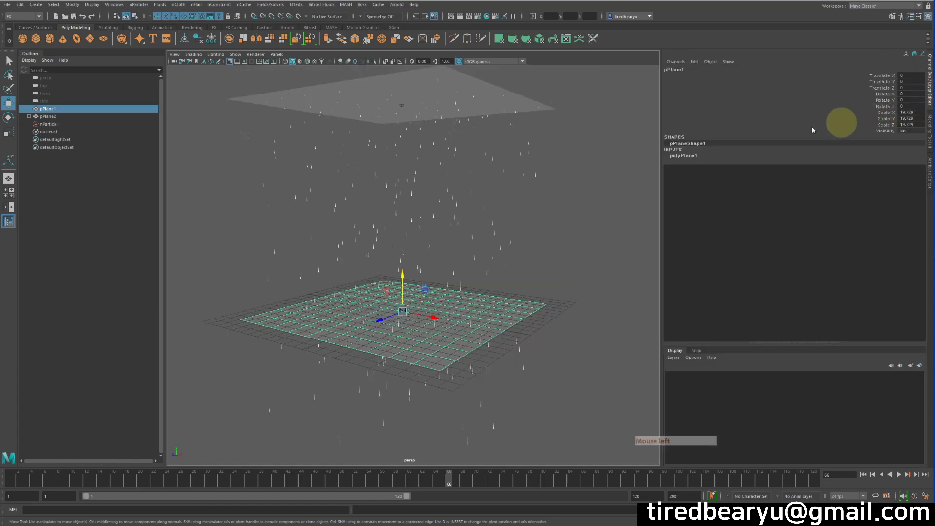
pyautogui.click(678, 156)
pyautogui.scroll(5, 471, 169)
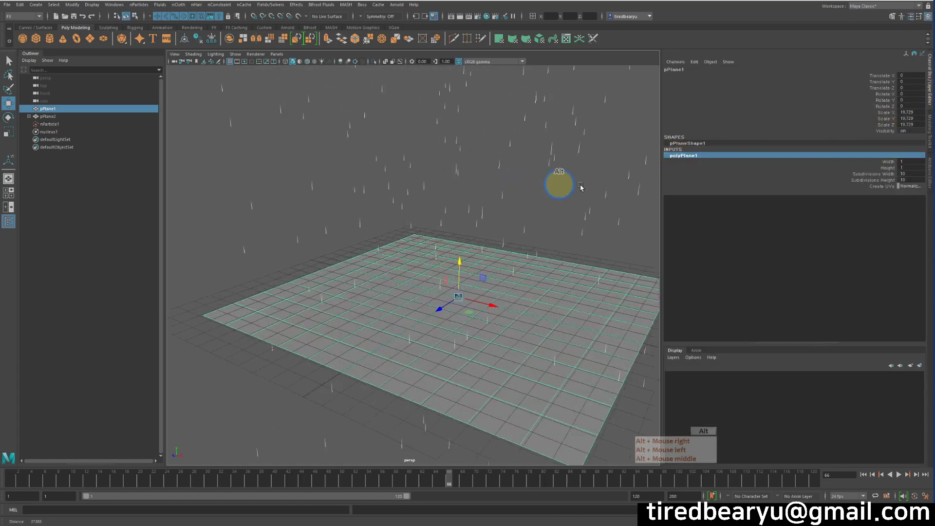
pyautogui.click(859, 175)
pyautogui.keyDown('ctrl'); pyautogui.click(873, 180); pyautogui.keyUp('ctrl')
pyautogui.moveTo(609, 215); pyautogui.dragTo(710, 247, button='middle')
pyautogui.click(472, 250)
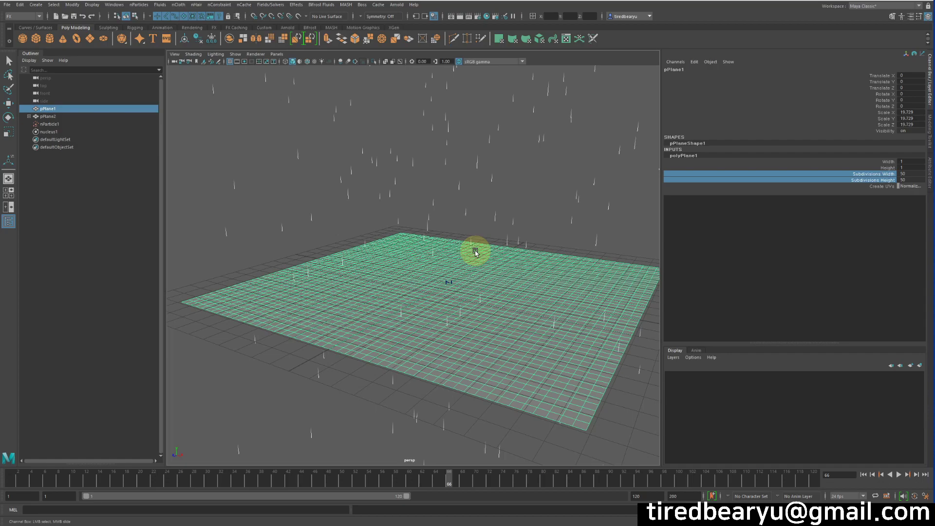
# Step: Convert the lower plane into an nParticle soft body using the Make soft creation option
pyautogui.keyDown('alt'); pyautogui.moveTo(535, 347); pyautogui.dragTo(472, 330, button='middle'); pyautogui.keyUp('alt')
pyautogui.keyDown('alt'); pyautogui.moveTo(458, 332); pyautogui.dragTo(502, 359); pyautogui.keyUp('alt')
pyautogui.click(573, 365)
pyautogui.click(514, 358)
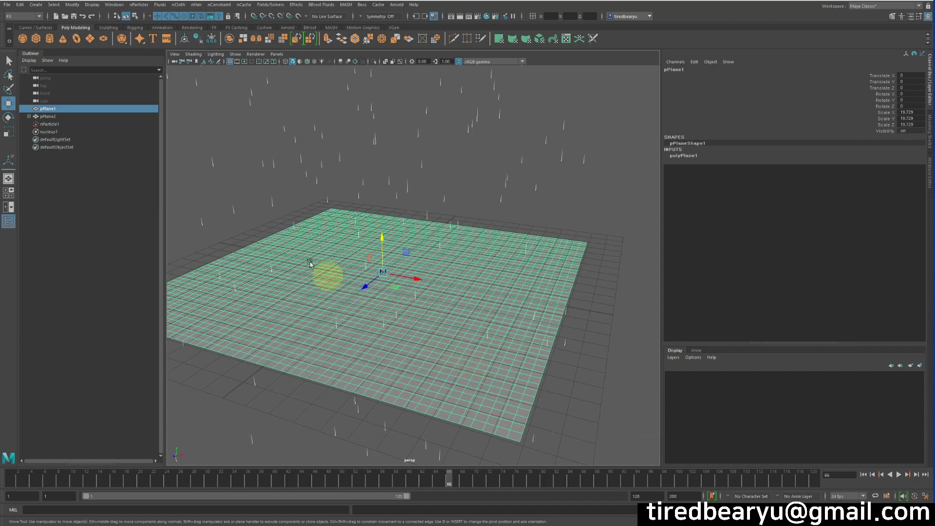
pyautogui.click(140, 4)
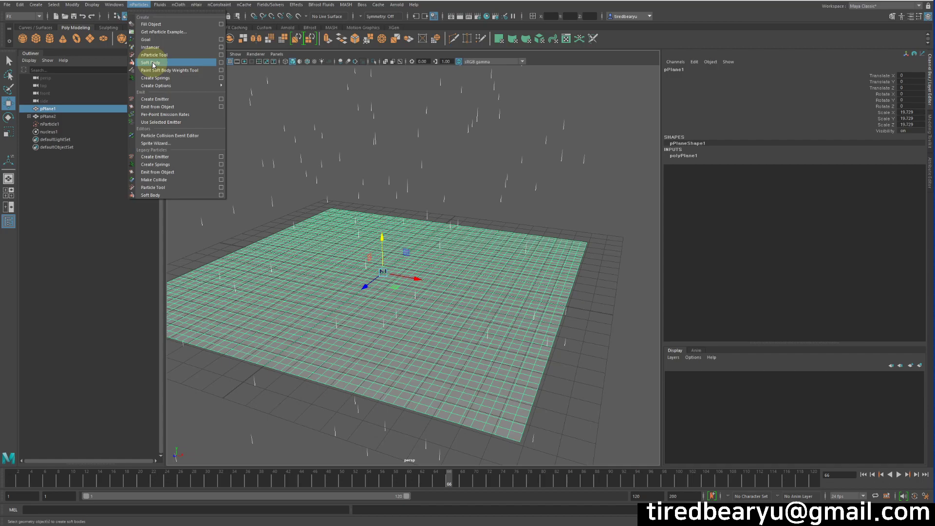
pyautogui.click(221, 62)
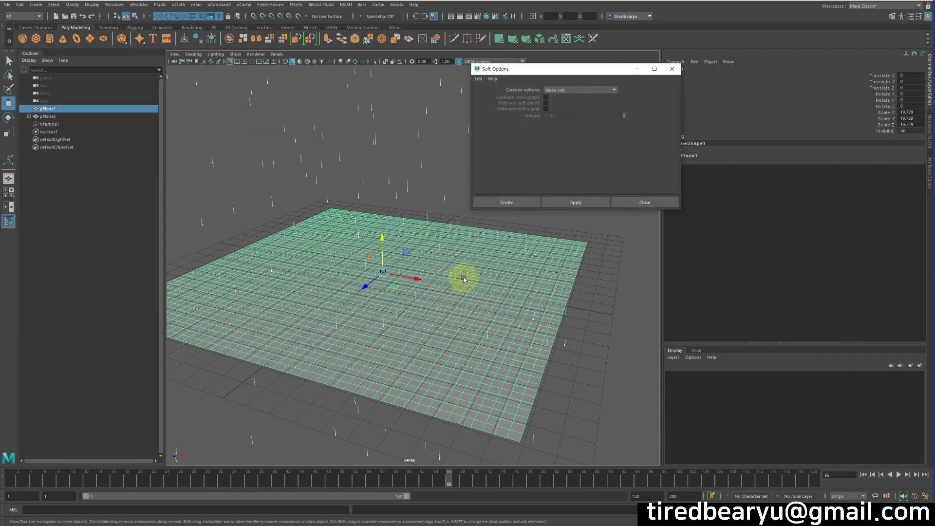
pyautogui.moveTo(531, 73); pyautogui.dragTo(585, 67)
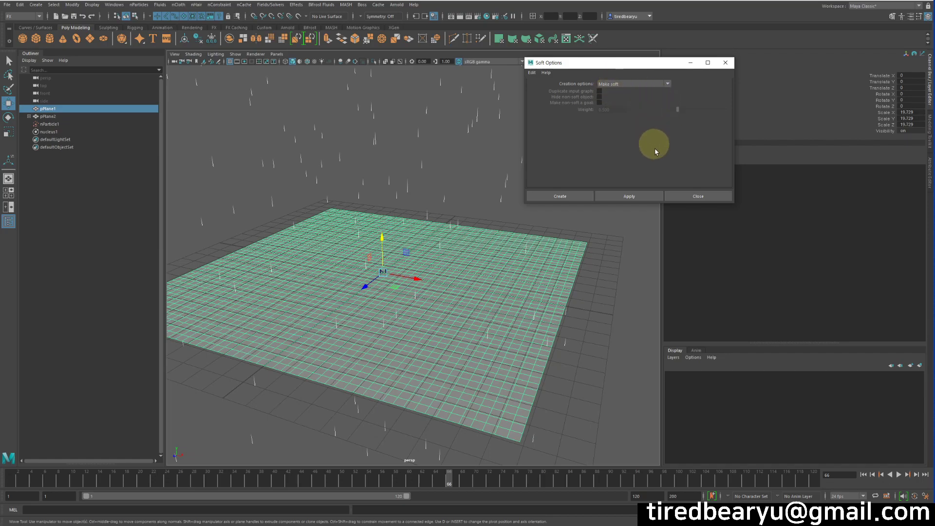
pyautogui.click(634, 196)
pyautogui.keyDown('alt'); pyautogui.moveTo(538, 292); pyautogui.dragTo(535, 297); pyautogui.keyUp('alt')
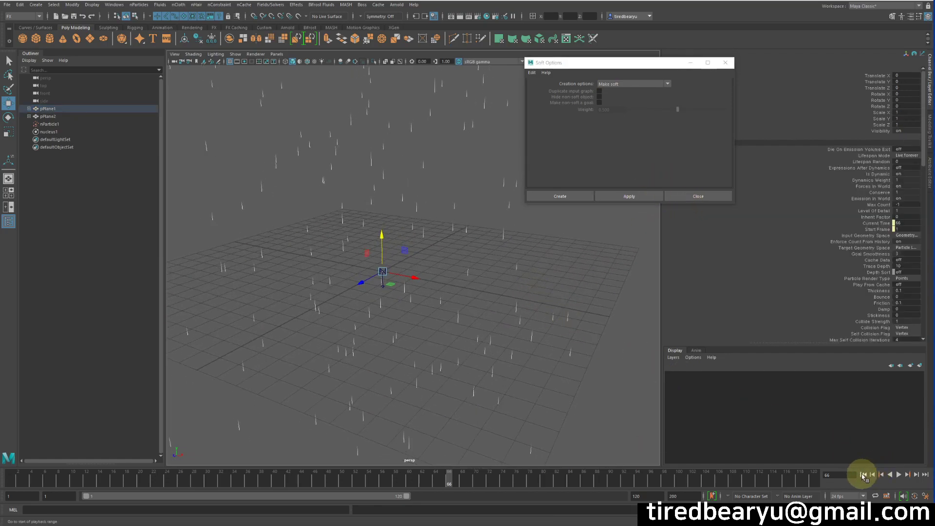
# Step: Return to the first frame, inspect the particle points across the soft plane and close the soft body options
pyautogui.click(864, 475)
pyautogui.keyDown('alt'); pyautogui.moveTo(467, 358); pyautogui.dragTo(485, 343, button='middle'); pyautogui.keyUp('alt')
pyautogui.keyDown('alt'); pyautogui.moveTo(485, 343); pyautogui.dragTo(478, 345); pyautogui.keyUp('alt')
pyautogui.keyDown('alt'); pyautogui.moveTo(478, 345); pyautogui.dragTo(558, 344, button='right'); pyautogui.keyUp('alt')
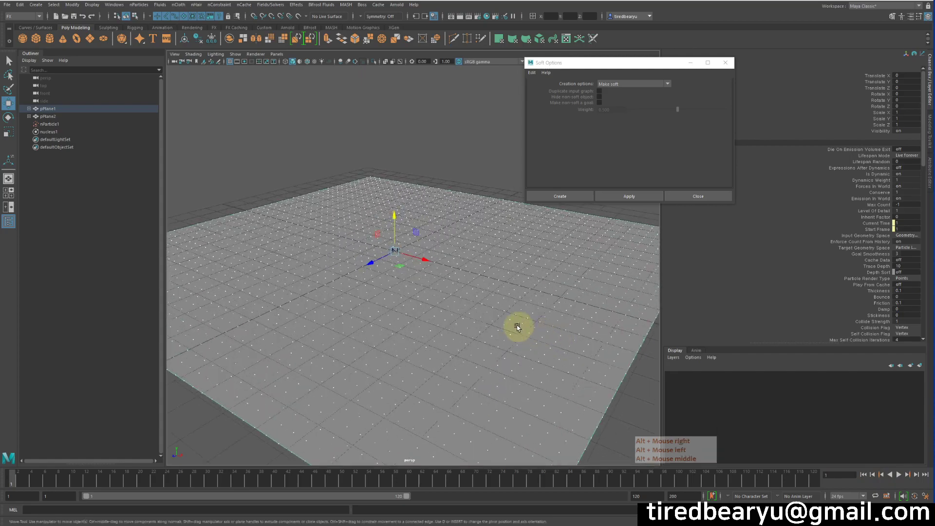
pyautogui.keyDown('alt'); pyautogui.moveTo(478, 297); pyautogui.dragTo(422, 294, button='right'); pyautogui.keyUp('alt')
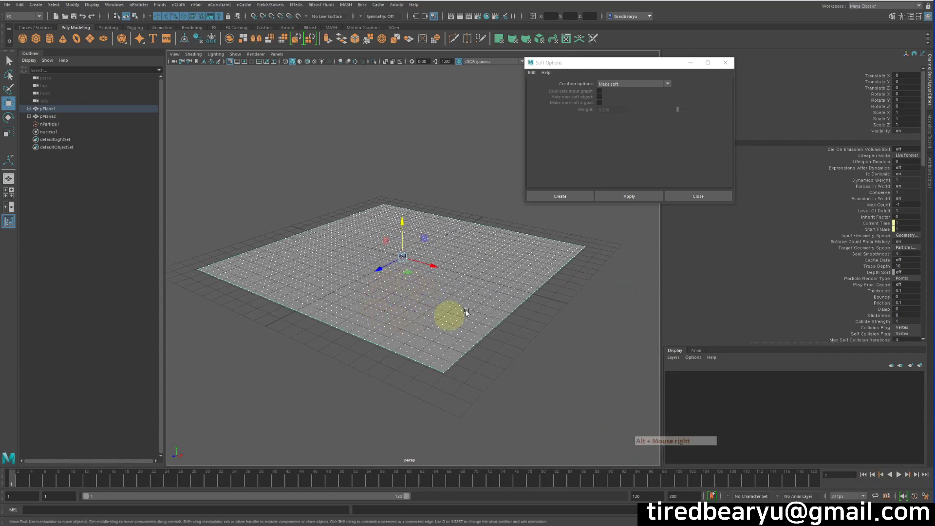
pyautogui.keyDown('alt'); pyautogui.moveTo(403, 313); pyautogui.dragTo(585, 273); pyautogui.keyUp('alt')
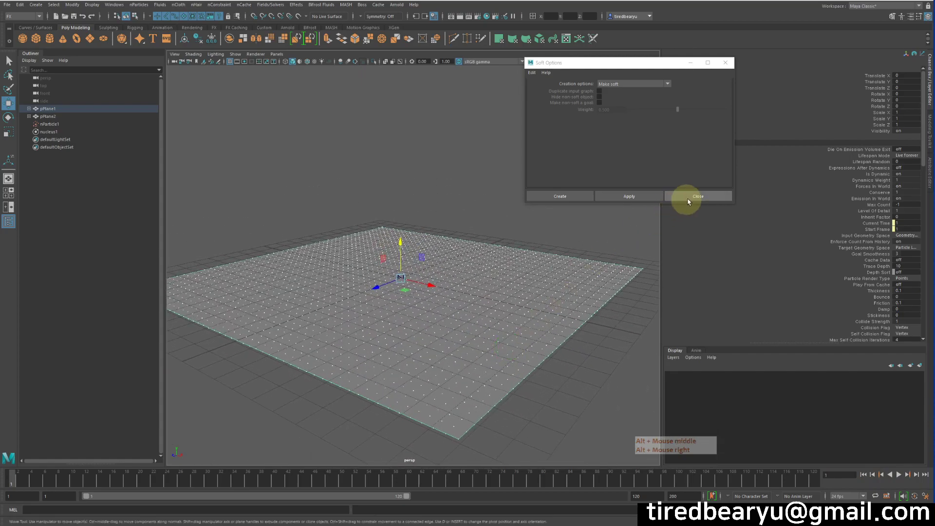
pyautogui.click(692, 196)
# Step: Play the simulation and examine from several angles how the falling rain deforms the soft plane
pyautogui.keyDown('alt'); pyautogui.moveTo(497, 291); pyautogui.dragTo(568, 291); pyautogui.keyUp('alt')
pyautogui.click(899, 475)
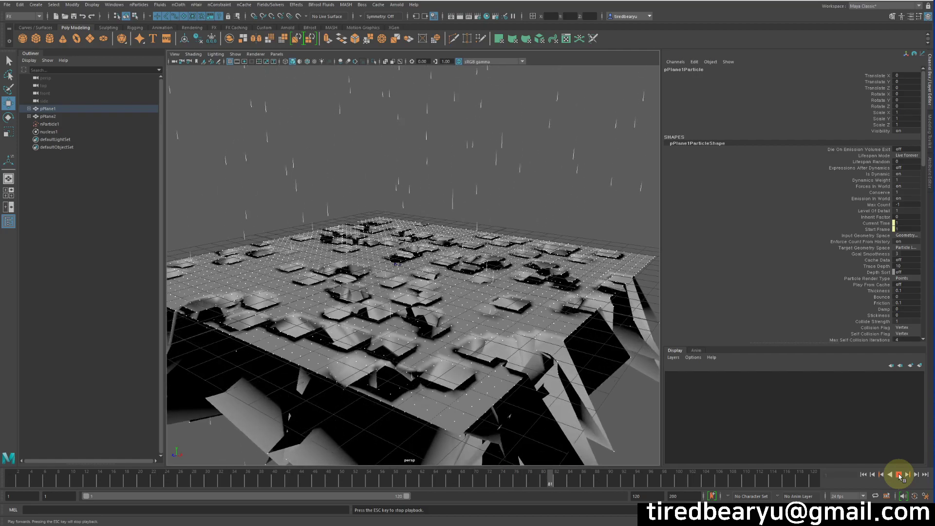
pyautogui.click(899, 476)
pyautogui.keyDown('alt'); pyautogui.moveTo(593, 358); pyautogui.dragTo(595, 355); pyautogui.keyUp('alt')
pyautogui.moveTo(544, 213)
pyautogui.keyDown('alt'); pyautogui.mouseDown()
pyautogui.moveTo(539, 194)
pyautogui.moveTo(539, 215)
pyautogui.mouseUp(); pyautogui.keyUp('alt')
pyautogui.keyDown('alt'); pyautogui.moveTo(538, 215); pyautogui.dragTo(456, 275, button='right'); pyautogui.keyUp('alt')
pyautogui.keyDown('alt'); pyautogui.moveTo(456, 274); pyautogui.dragTo(606, 370); pyautogui.keyUp('alt')
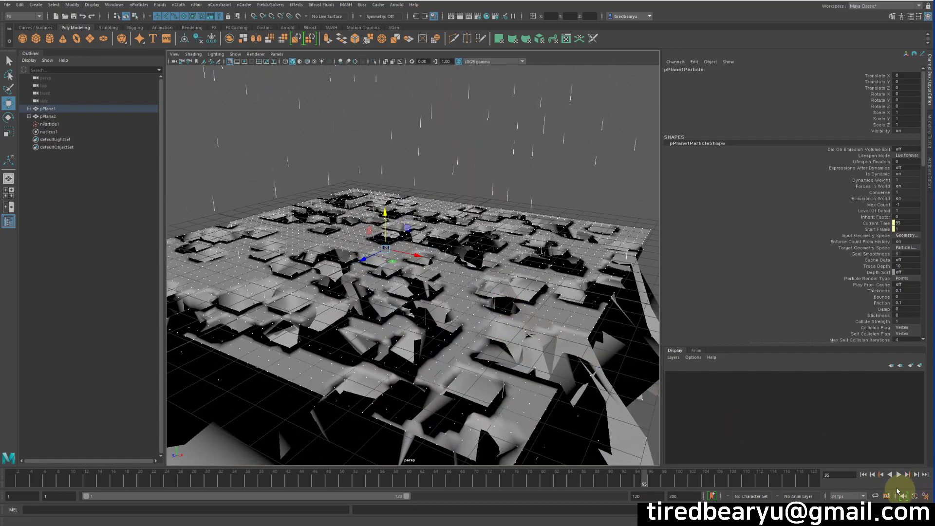
# Step: Replay the simulation from the first frame and stop partway to inspect the soft plane's torn edges
pyautogui.click(865, 475)
pyautogui.click(899, 475)
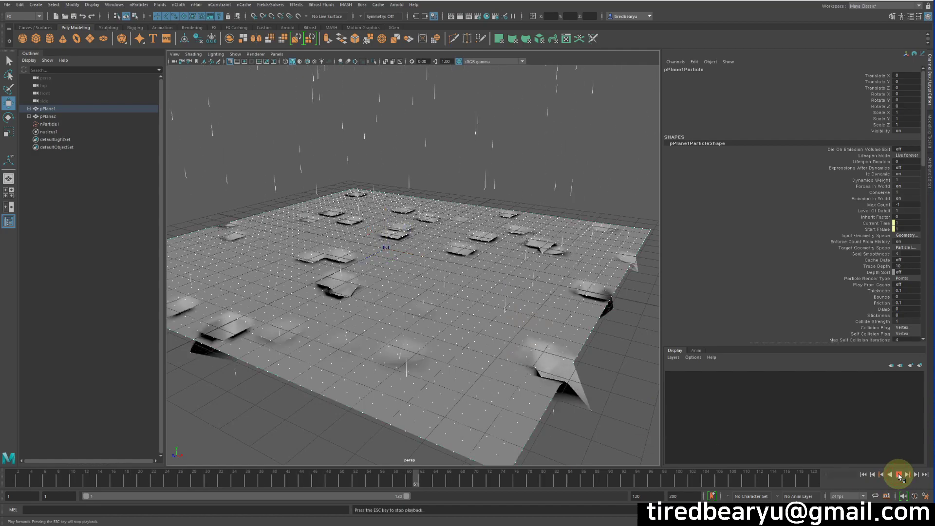
pyautogui.click(899, 475)
pyautogui.moveTo(492, 374)
pyautogui.keyDown('alt'); pyautogui.mouseDown()
pyautogui.moveTo(483, 366)
pyautogui.moveTo(484, 375)
pyautogui.mouseUp(); pyautogui.keyUp('alt')
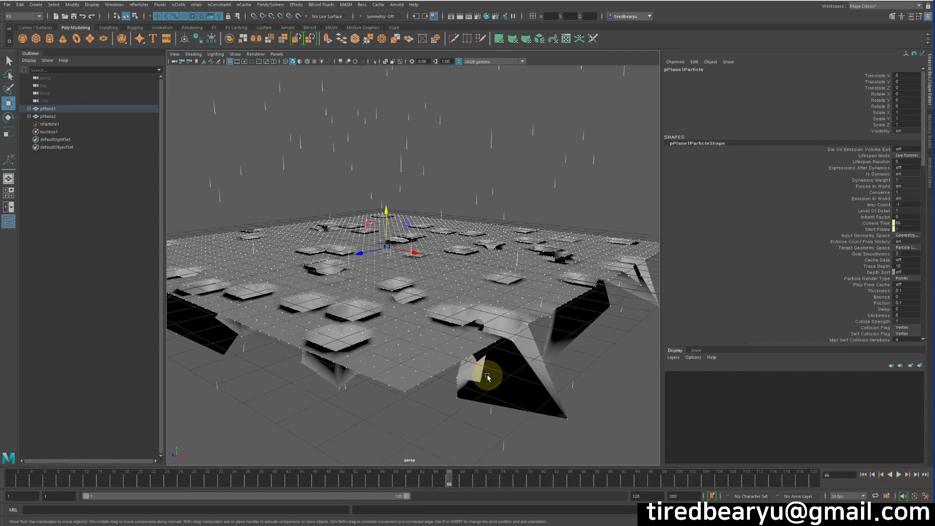
# Step: Select the particle object under the soft plane pPlane1 and set its Conserve value to 0
pyautogui.moveTo(562, 418); pyautogui.dragTo(582, 435)
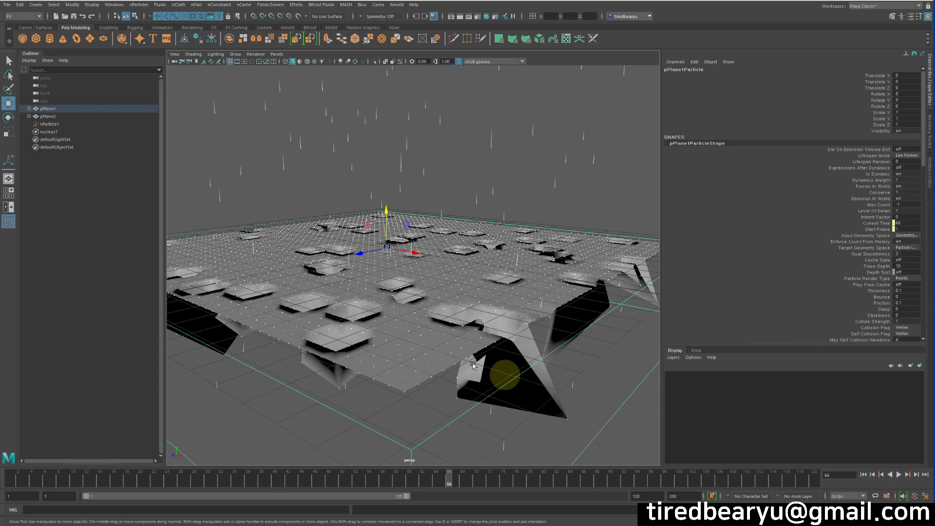
pyautogui.click(28, 108)
pyautogui.click(73, 117)
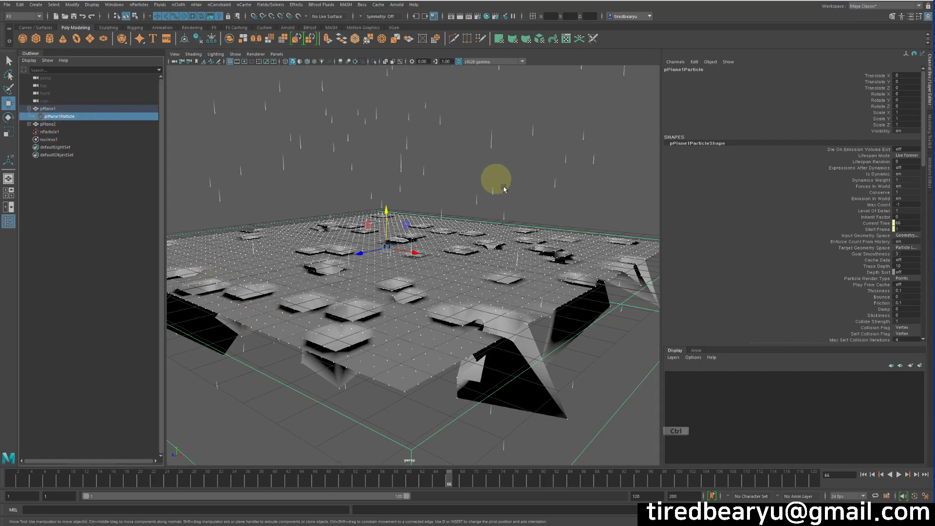
pyautogui.hotkey('ctrl', 'a')
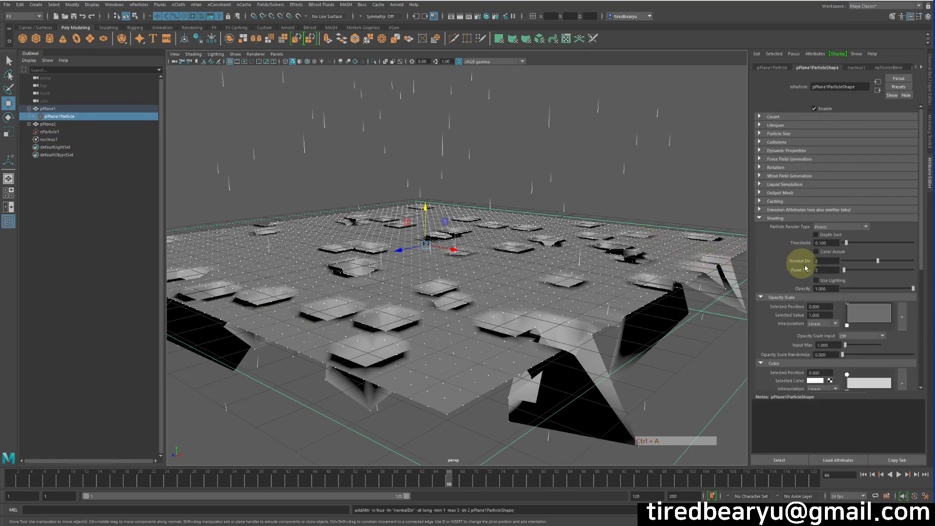
pyautogui.click(770, 218)
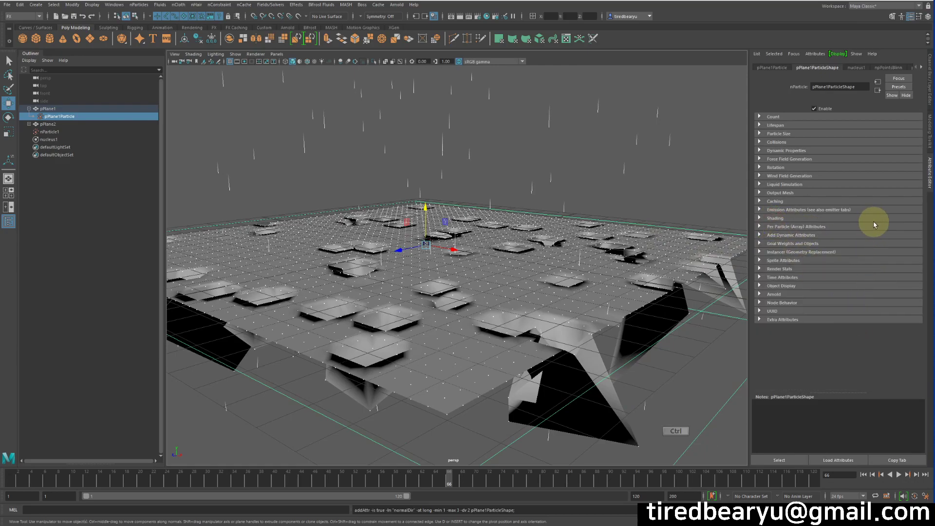
pyautogui.hotkey('ctrl', 'a')
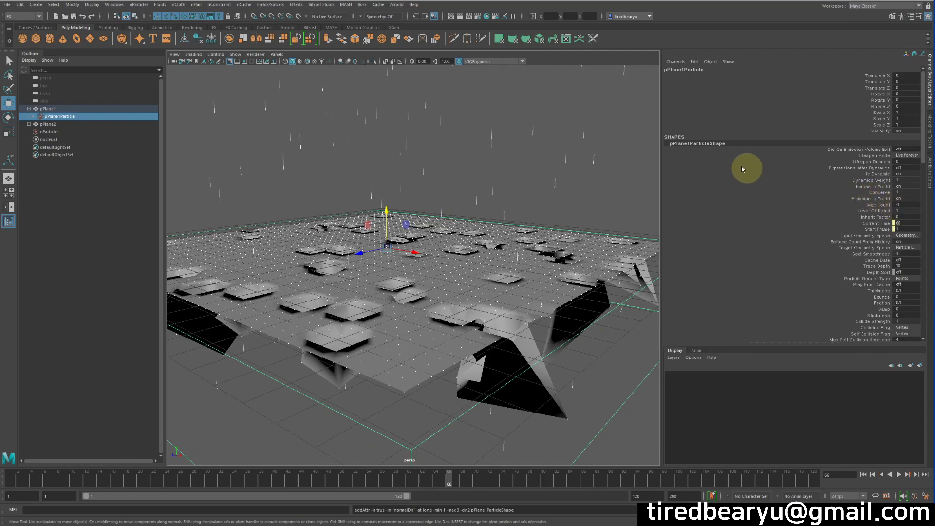
pyautogui.click(886, 193)
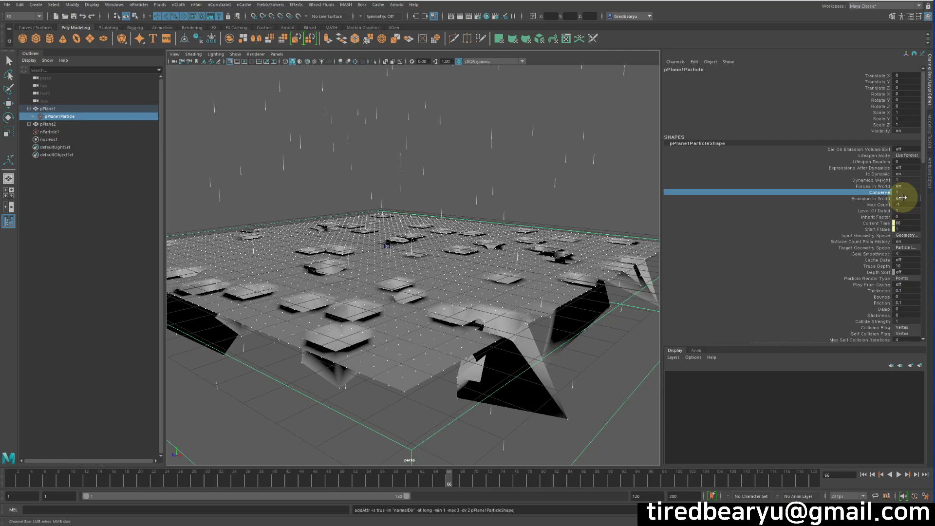
pyautogui.moveTo(903, 197); pyautogui.dragTo(372, 210)
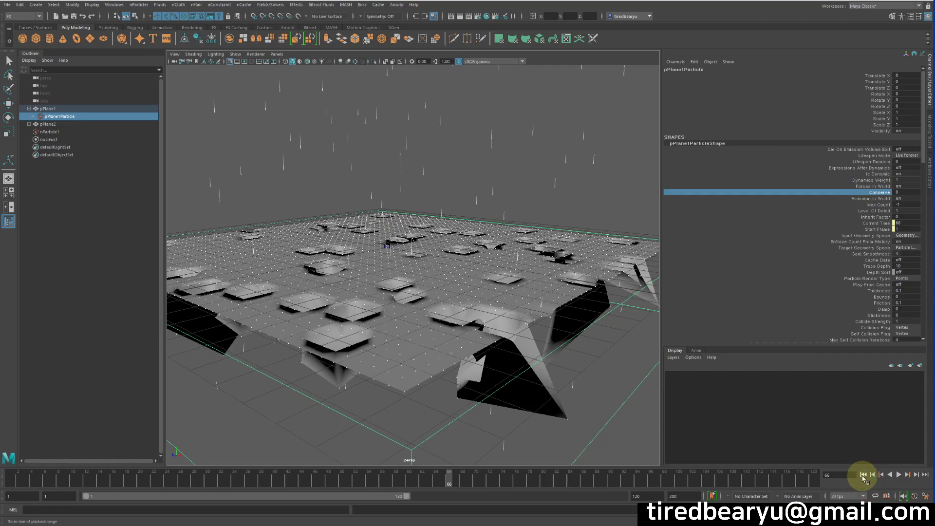
# Step: Play the simulation from the first frame, examine how the soft plane ripples under the rain and stop the playback
pyautogui.click(863, 475)
pyautogui.click(898, 475)
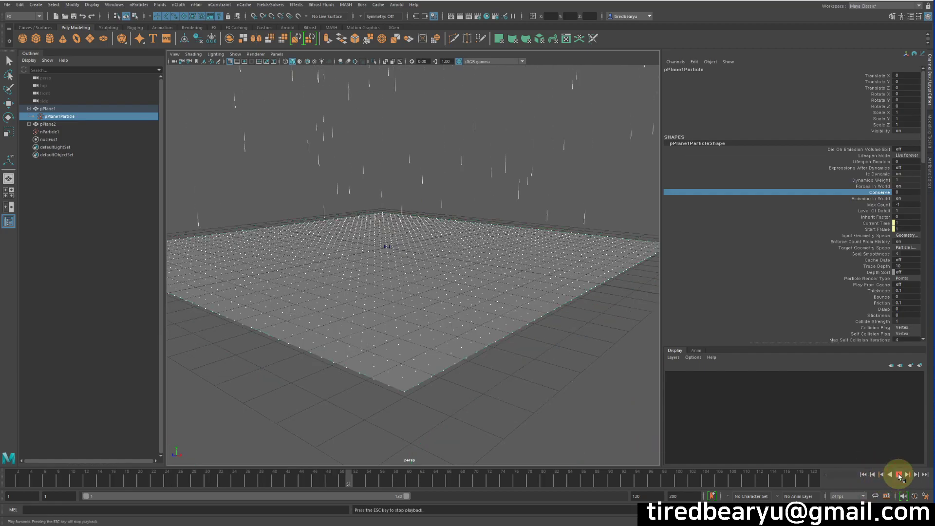
pyautogui.keyDown('alt'); pyautogui.moveTo(513, 336); pyautogui.dragTo(518, 347); pyautogui.keyUp('alt')
pyautogui.keyDown('alt'); pyautogui.moveTo(518, 346); pyautogui.dragTo(552, 356, button='right'); pyautogui.keyUp('alt')
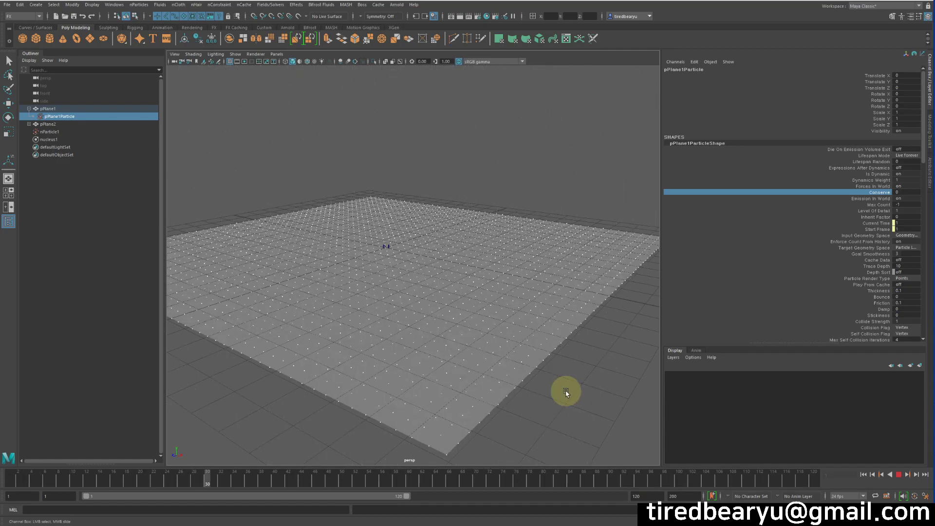
pyautogui.keyDown('alt'); pyautogui.moveTo(522, 397); pyautogui.dragTo(528, 403, button='right'); pyautogui.keyUp('alt')
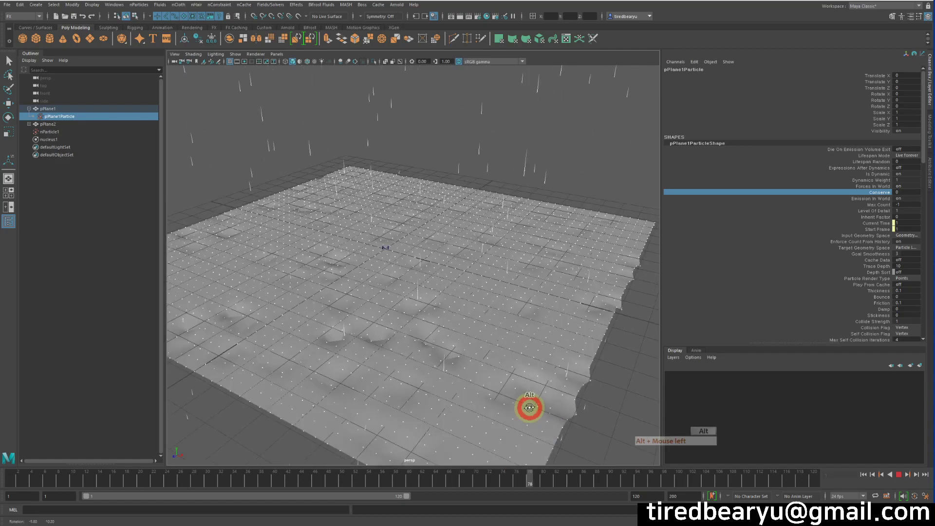
pyautogui.keyDown('alt'); pyautogui.moveTo(528, 403); pyautogui.dragTo(563, 410); pyautogui.keyUp('alt')
pyautogui.keyDown('alt'); pyautogui.moveTo(563, 410); pyautogui.dragTo(565, 376, button='middle'); pyautogui.keyUp('alt')
pyautogui.keyDown('alt'); pyautogui.moveTo(565, 376); pyautogui.dragTo(560, 377); pyautogui.keyUp('alt')
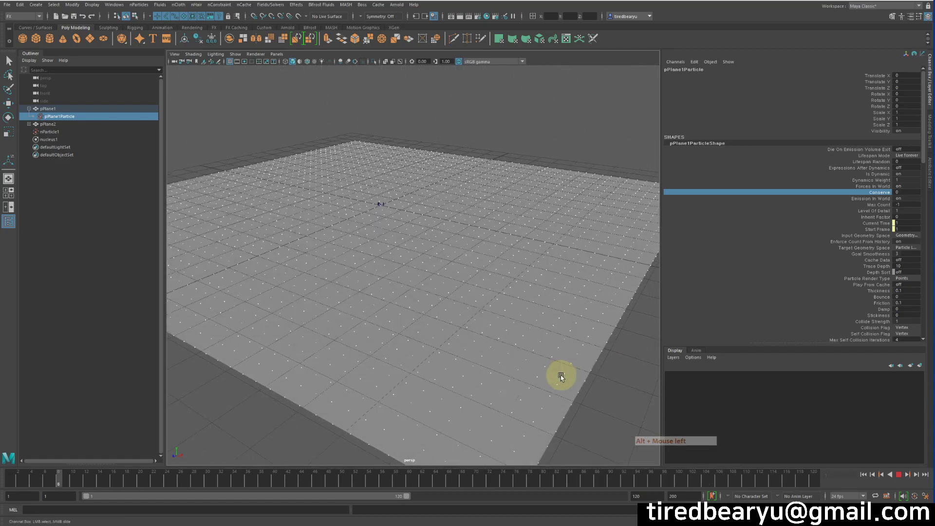
pyautogui.click(898, 474)
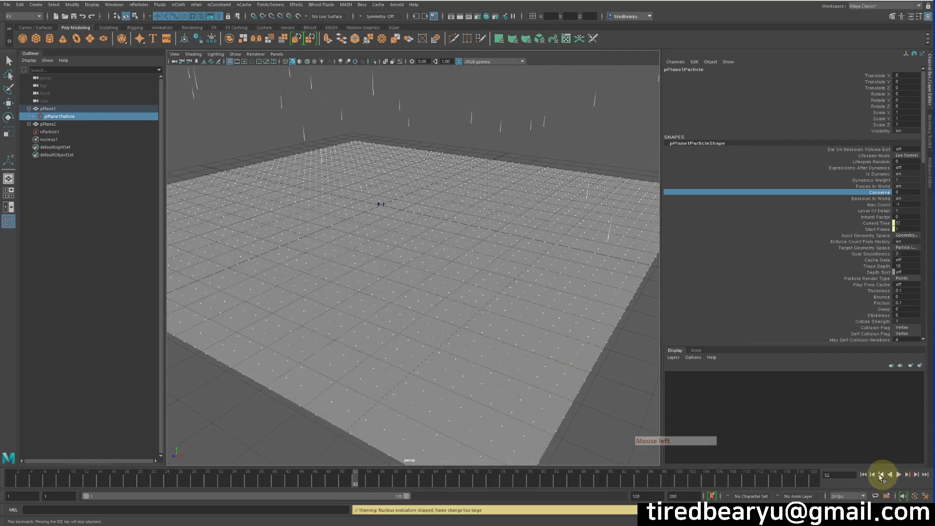
# Step: Select the rain particles nParticle1 and bring up the Particle Collision Event Editor with them as the selected object
pyautogui.click(581, 101)
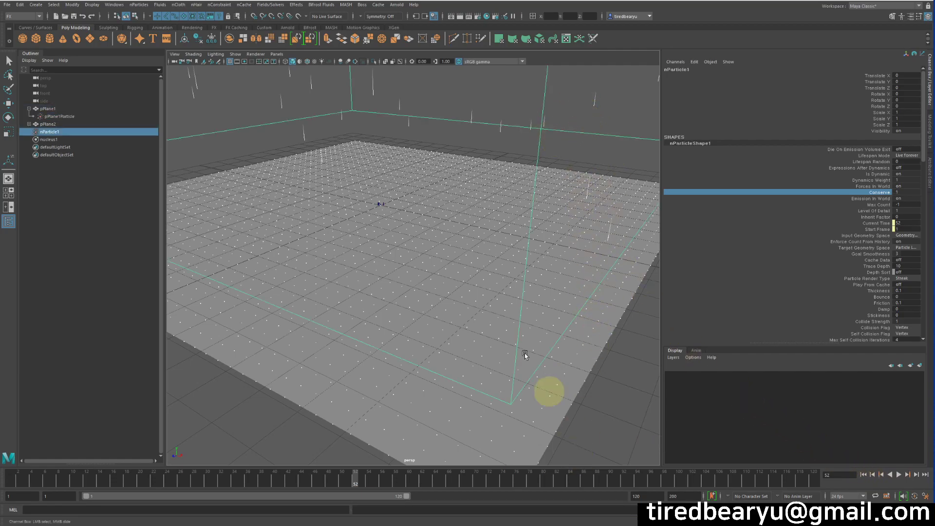
pyautogui.keyDown('shift'); pyautogui.click(539, 367); pyautogui.keyUp('shift')
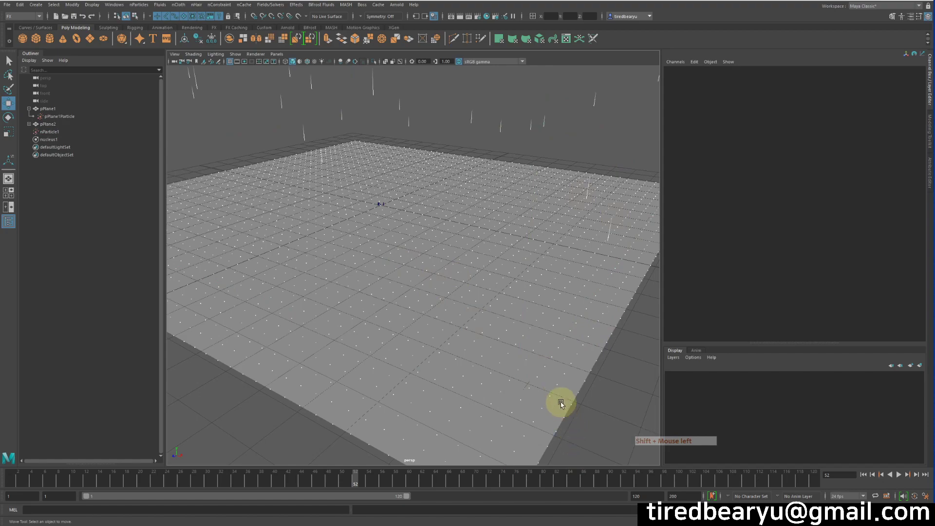
pyautogui.press('z')
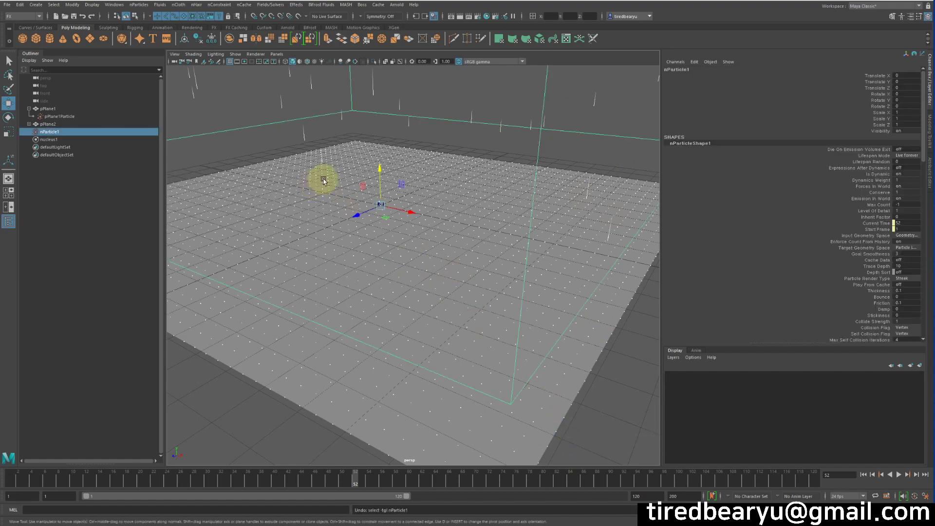
pyautogui.click(591, 87)
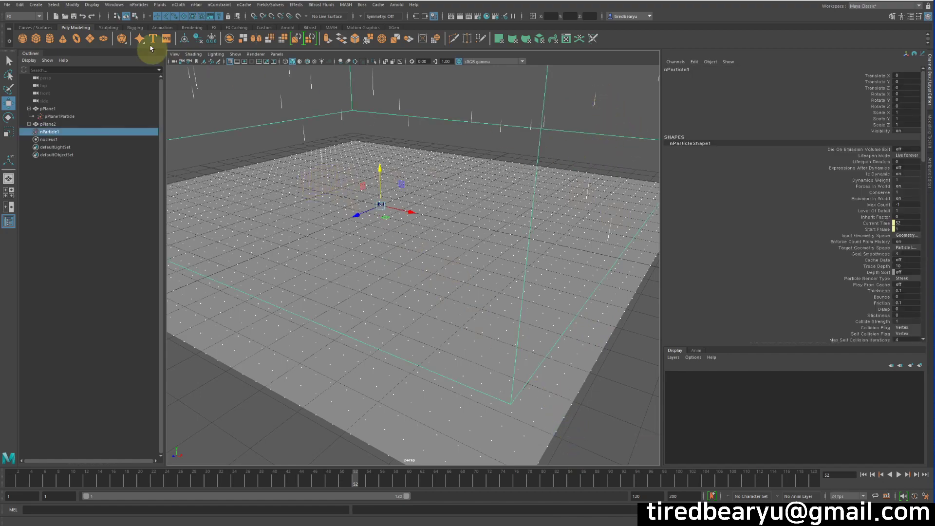
pyautogui.click(138, 5)
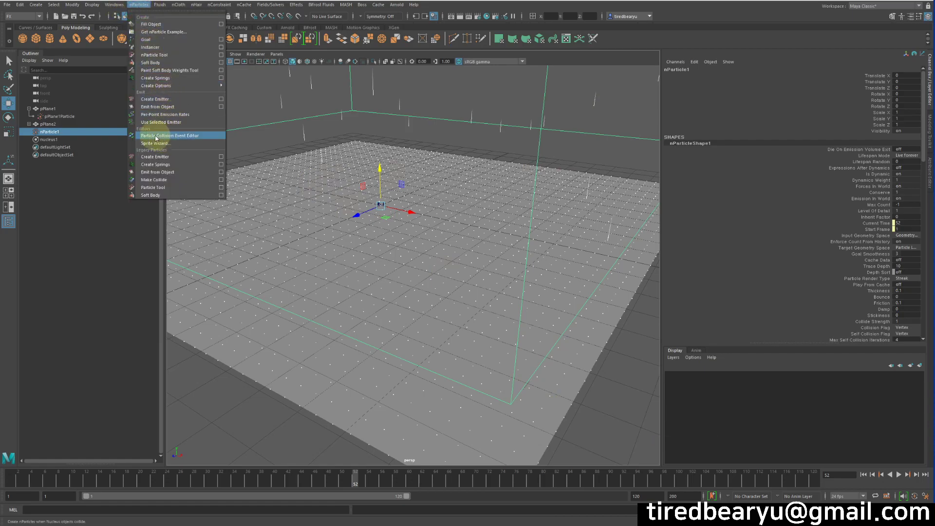
pyautogui.click(184, 136)
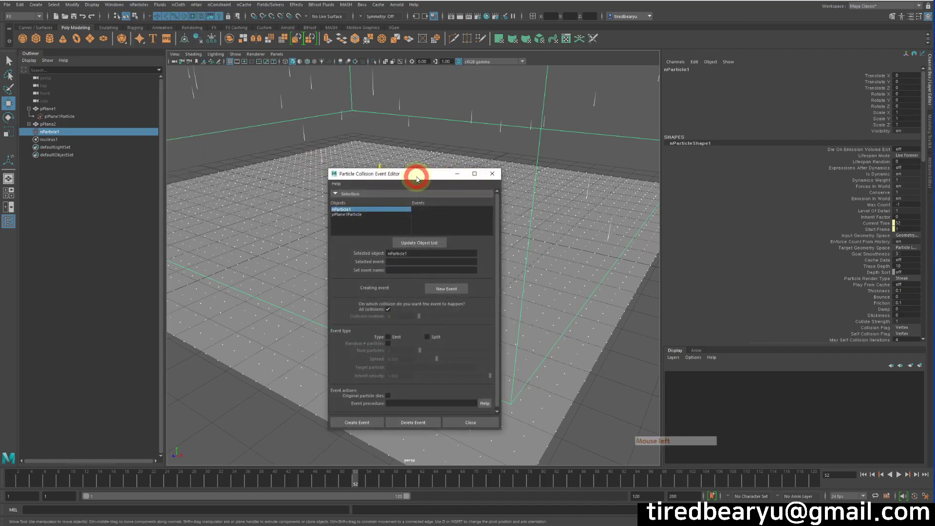
pyautogui.moveTo(413, 188); pyautogui.dragTo(435, 64)
pyautogui.click(378, 94)
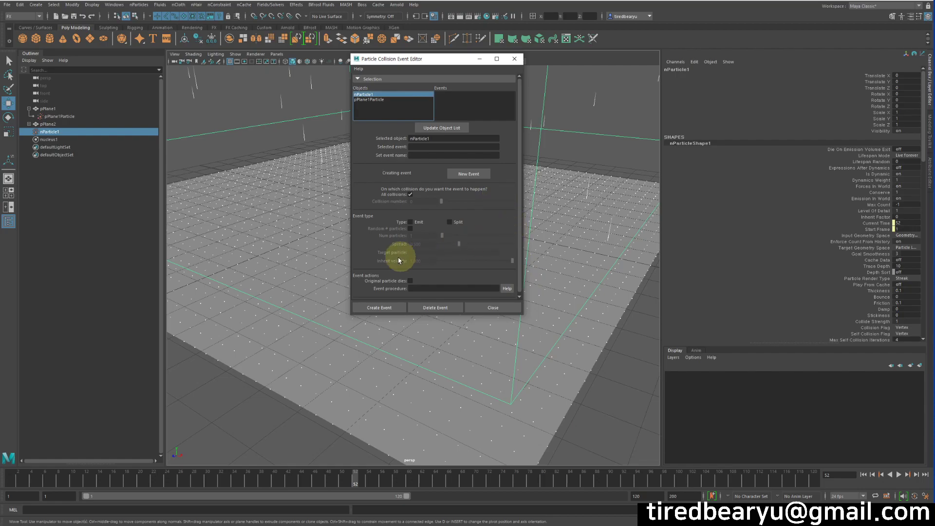
# Step: Create an Emit collision event for the rain with 6 particles and the original particle dying, then close the editor
pyautogui.click(416, 224)
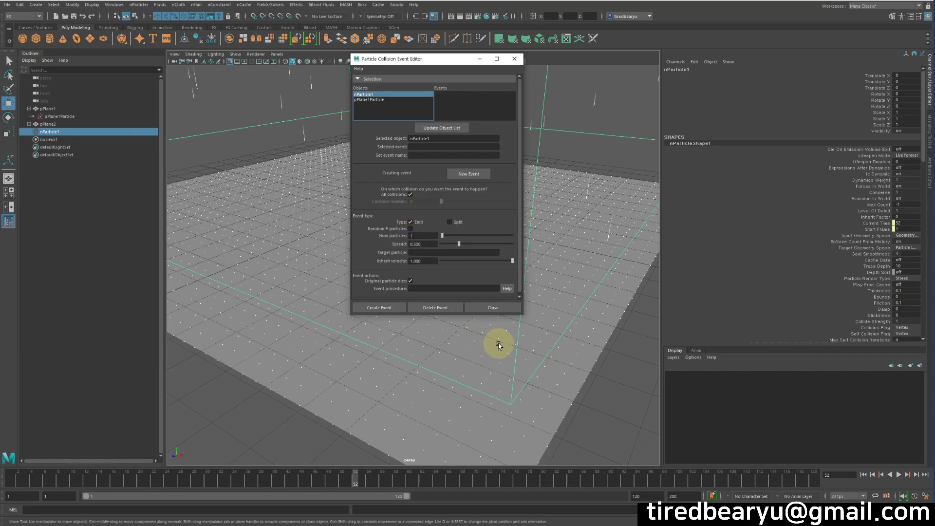
pyautogui.click(444, 237)
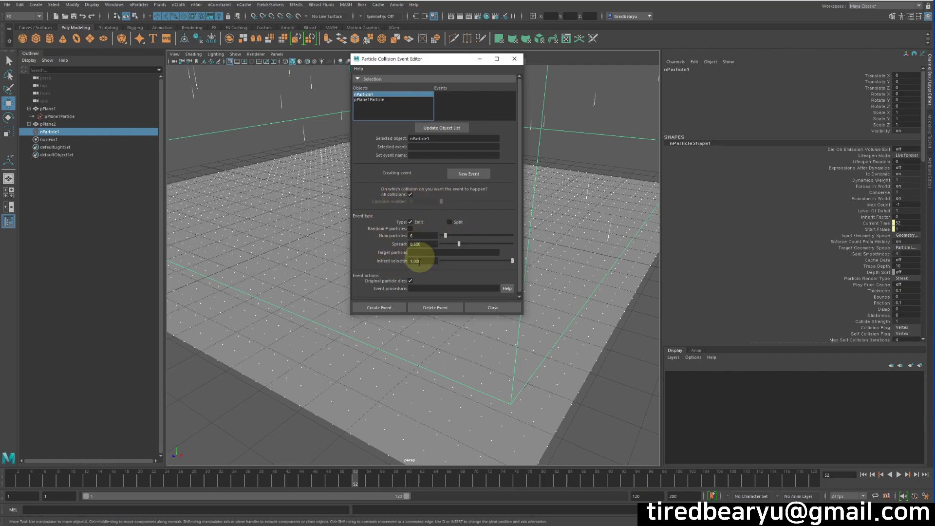
pyautogui.click(379, 308)
pyautogui.click(481, 308)
# Step: Replay the simulation from the first frame, watch the splash particles emitted on the soft plane and stop partway
pyautogui.keyDown('alt'); pyautogui.moveTo(484, 309); pyautogui.dragTo(461, 317, button='middle'); pyautogui.keyUp('alt')
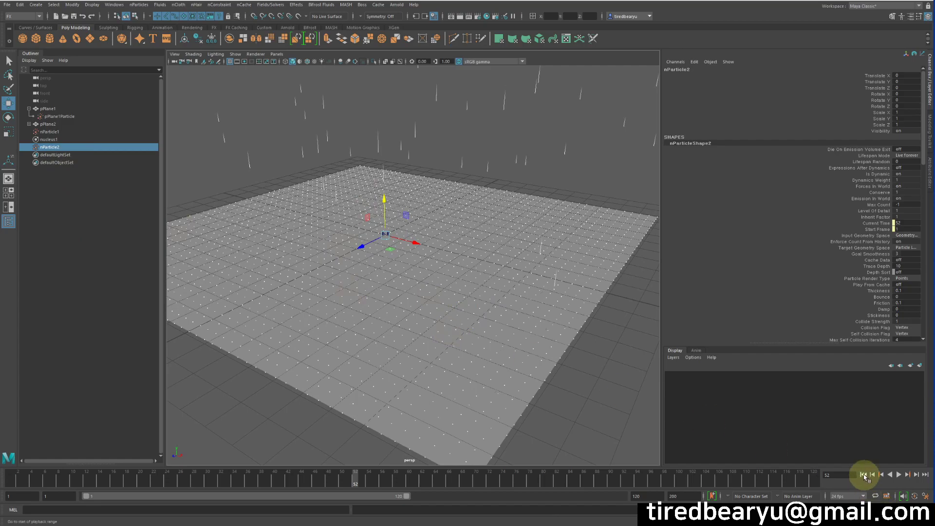
pyautogui.click(863, 475)
pyautogui.click(864, 474)
pyautogui.click(899, 475)
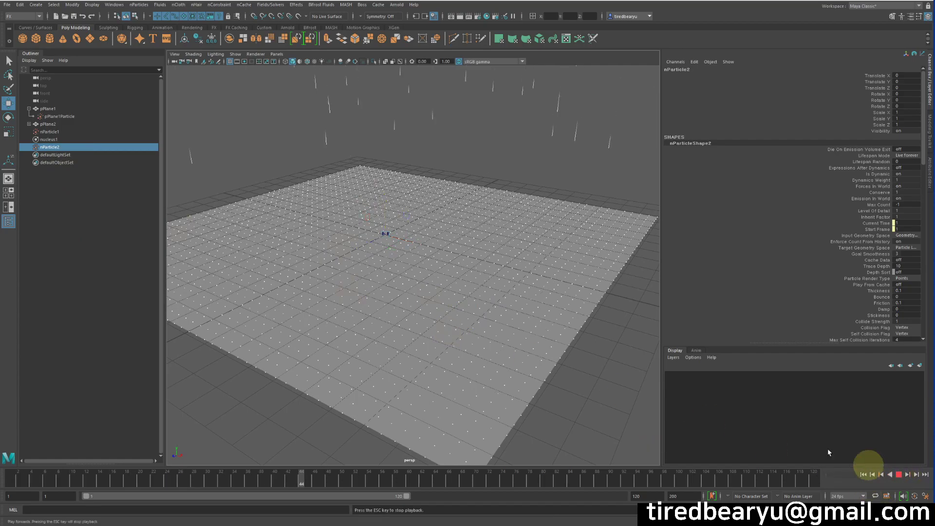
pyautogui.keyDown('alt'); pyautogui.scroll(2, 559, 376); pyautogui.keyUp('alt')
pyautogui.keyDown('alt'); pyautogui.moveTo(594, 407); pyautogui.dragTo(506, 391); pyautogui.keyUp('alt')
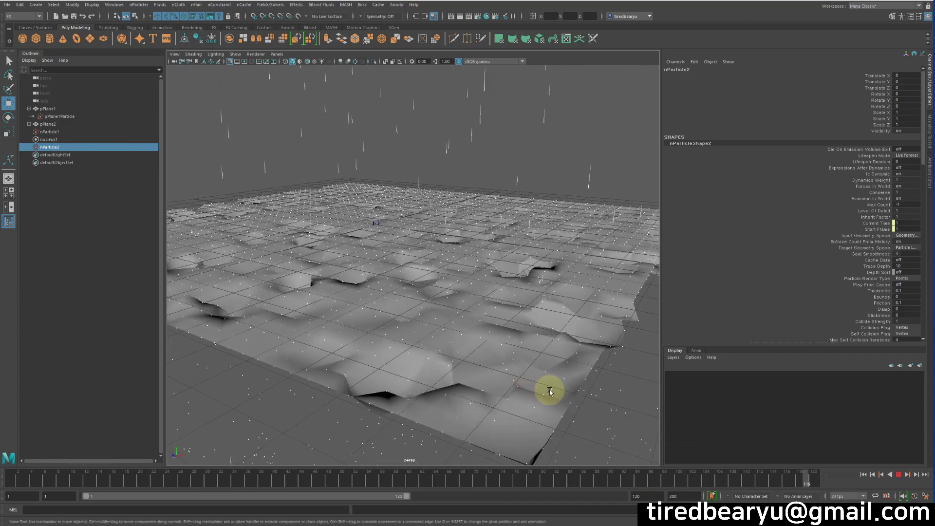
pyautogui.click(901, 475)
# Step: Inspect the stray particles around the deformed plane from several angles and select the soft plane pPlane1
pyautogui.keyDown('alt'); pyautogui.moveTo(555, 365); pyautogui.dragTo(531, 328); pyautogui.keyUp('alt')
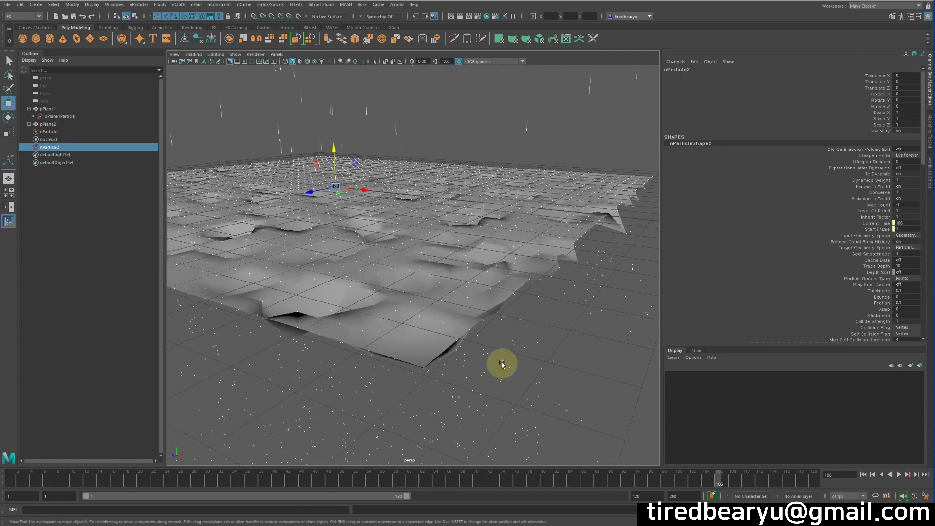
pyautogui.keyDown('alt'); pyautogui.moveTo(503, 365); pyautogui.dragTo(504, 359); pyautogui.keyUp('alt')
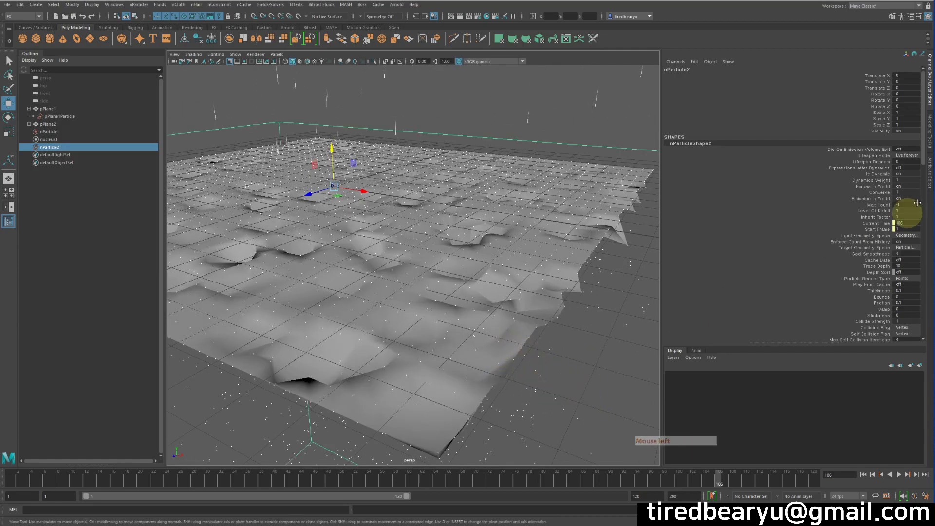
pyautogui.click(523, 300)
pyautogui.moveTo(560, 313)
pyautogui.keyDown('alt'); pyautogui.mouseDown()
pyautogui.moveTo(560, 303)
pyautogui.moveTo(561, 315)
pyautogui.mouseUp(); pyautogui.keyUp('alt')
pyautogui.click(605, 319)
pyautogui.click(543, 255)
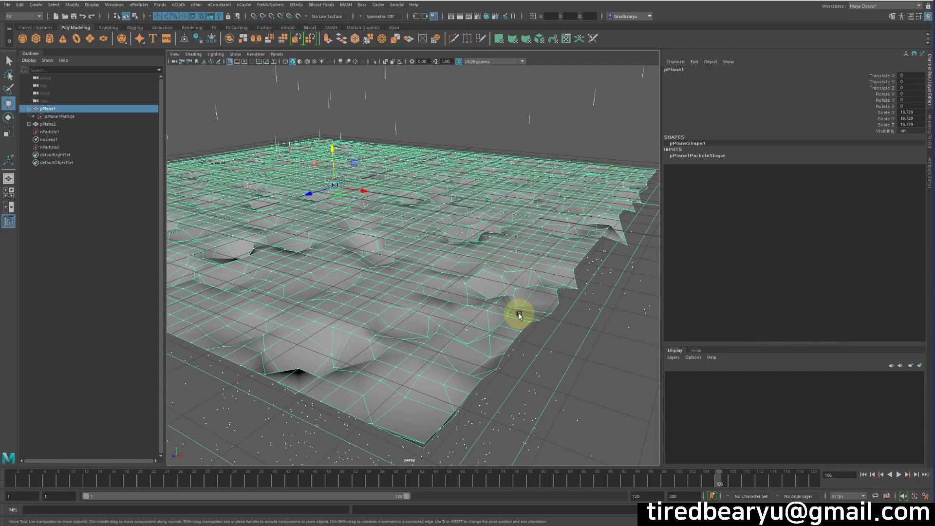
pyautogui.keyDown('alt'); pyautogui.moveTo(541, 323); pyautogui.dragTo(516, 300); pyautogui.keyUp('alt')
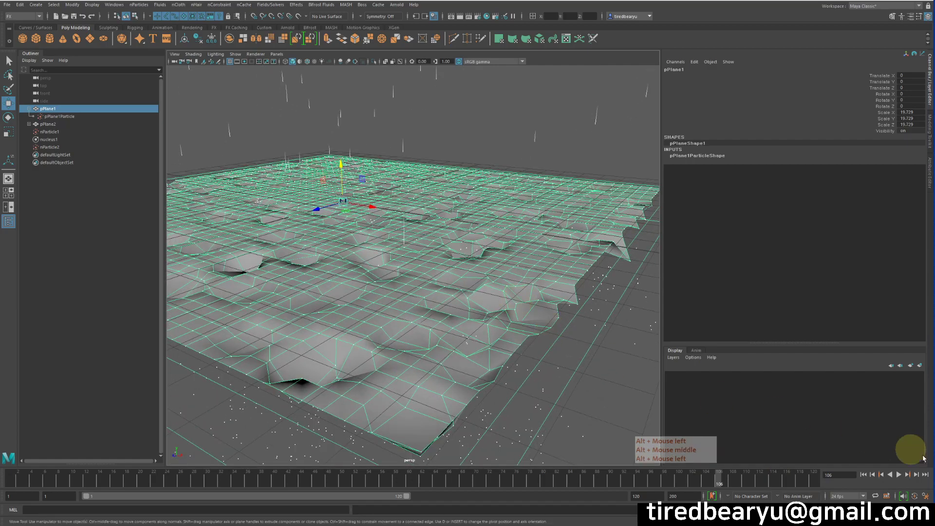
# Step: Restart the simulation from the first frame, stop it early and view the soft plane from a higher angle
pyautogui.click(864, 474)
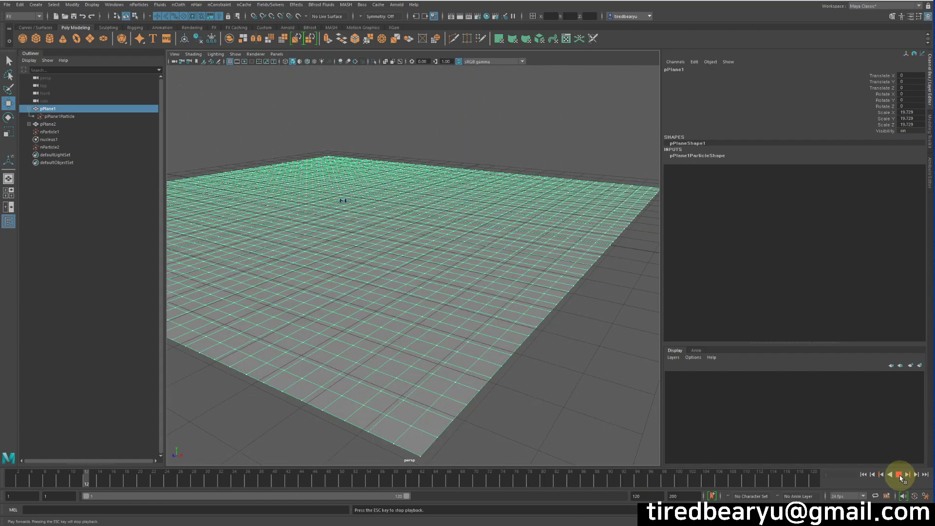
pyautogui.click(899, 476)
pyautogui.keyDown('alt'); pyautogui.moveTo(565, 323); pyautogui.dragTo(548, 304); pyautogui.keyUp('alt')
pyautogui.keyDown('alt'); pyautogui.moveTo(548, 304); pyautogui.dragTo(493, 298, button='right'); pyautogui.keyUp('alt')
pyautogui.keyDown('alt'); pyautogui.moveTo(493, 300); pyautogui.dragTo(526, 300); pyautogui.keyUp('alt')
pyautogui.keyDown('alt'); pyautogui.moveTo(526, 301); pyautogui.dragTo(493, 292, button='right'); pyautogui.keyUp('alt')
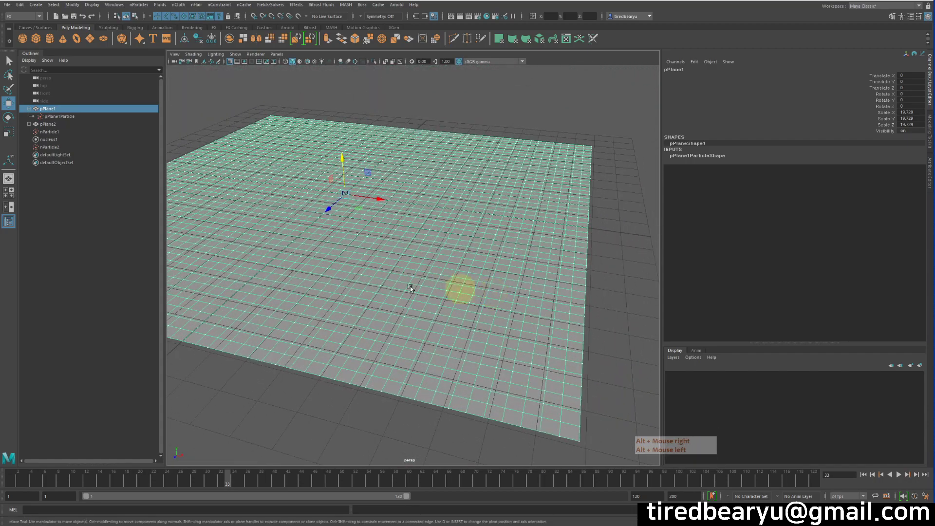
# Step: Set the render type of the splash particles nParticle2 to Streak and replay the simulation from the first frame
pyautogui.click(57, 147)
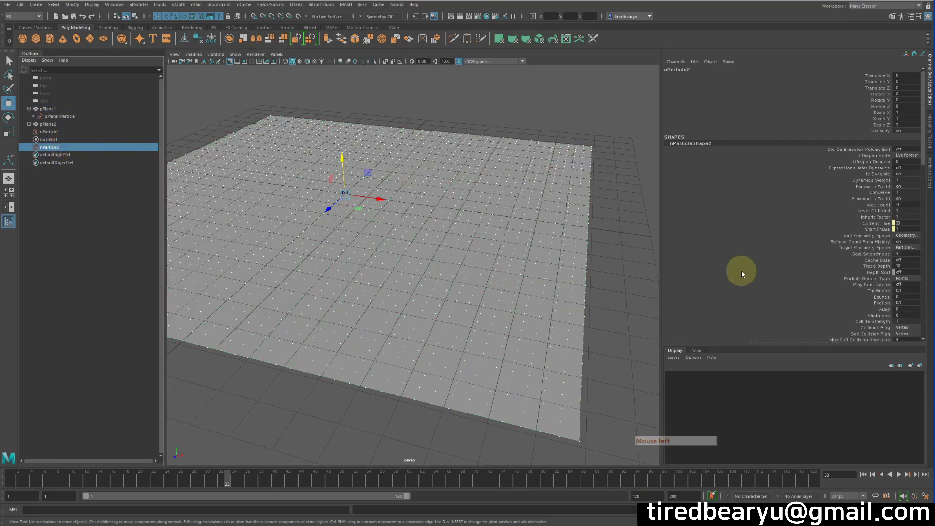
pyautogui.hotkey('ctrl', 'a')
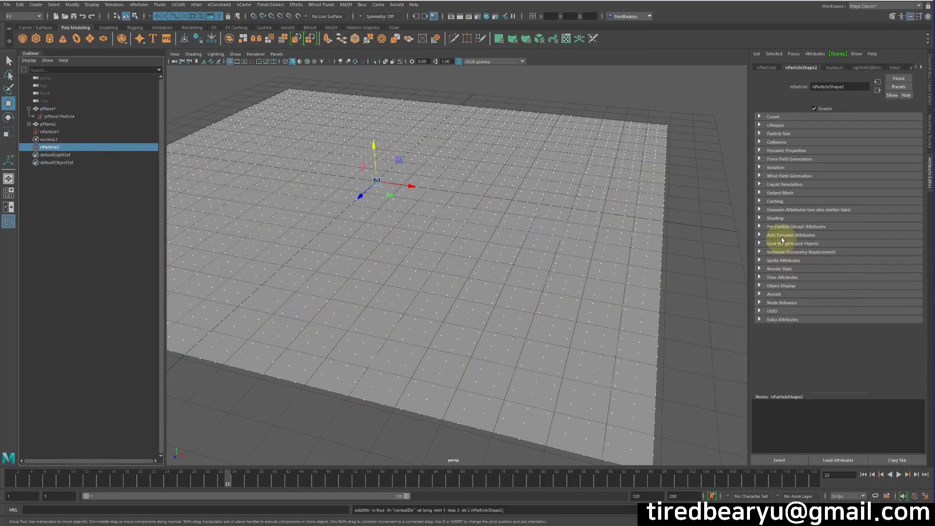
pyautogui.click(780, 220)
pyautogui.click(840, 228)
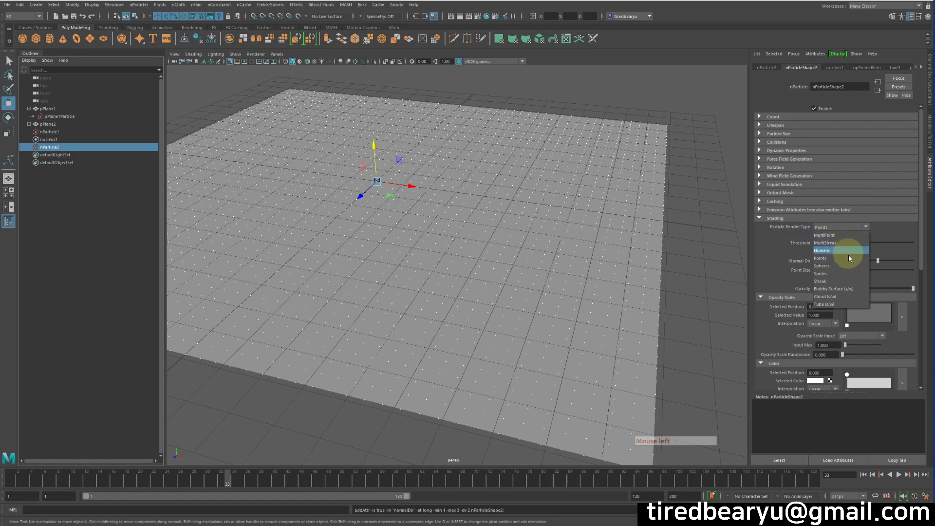
pyautogui.click(848, 281)
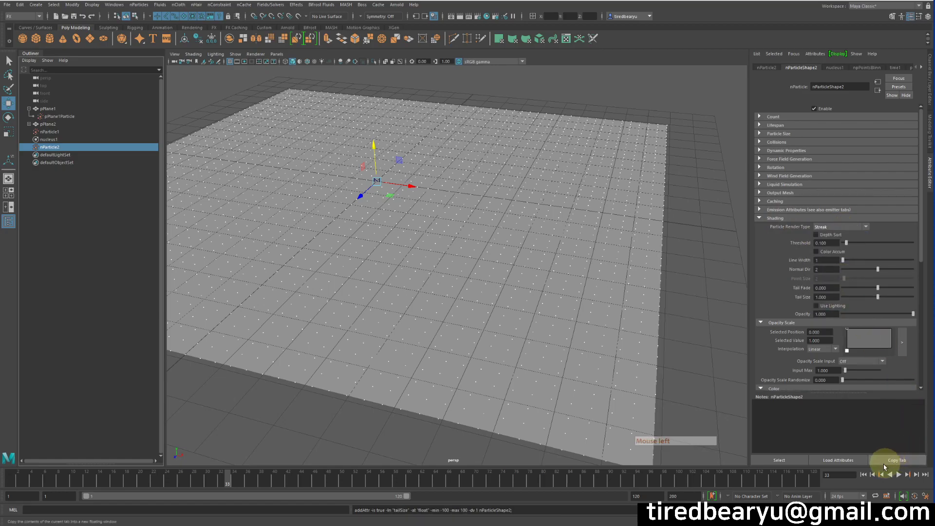
pyautogui.click(865, 475)
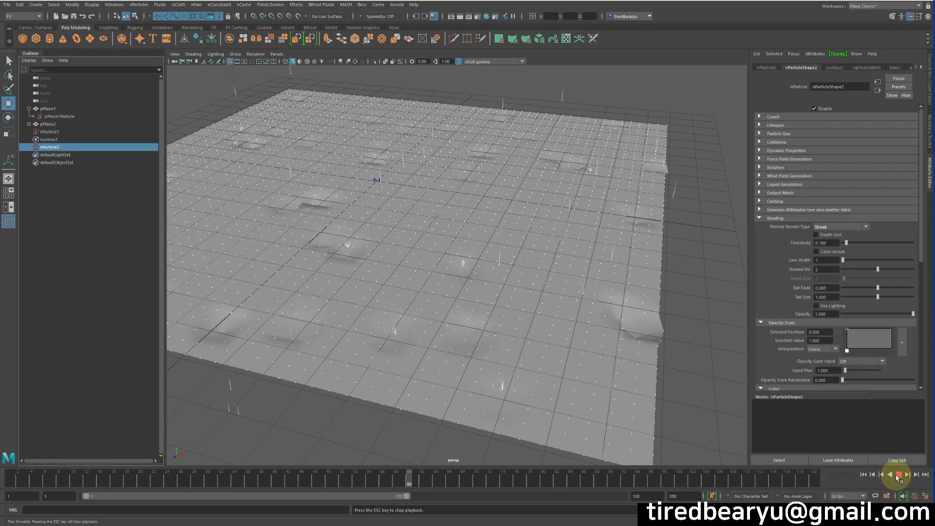
# Step: Stop the playback and set the lifespan mode of the splash particles nParticle2 to Constant
pyautogui.click(896, 475)
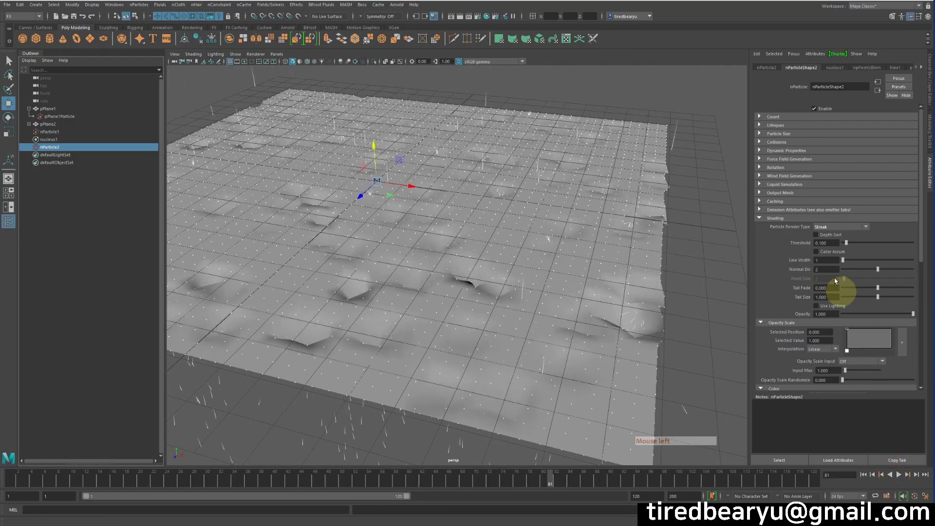
pyautogui.click(779, 125)
pyautogui.click(828, 134)
pyautogui.click(833, 150)
# Step: Replay the simulation from the first frame and watch the splash streaks around the soft plane from a lower angle
pyautogui.keyDown('alt'); pyautogui.moveTo(608, 302); pyautogui.dragTo(643, 266); pyautogui.keyUp('alt')
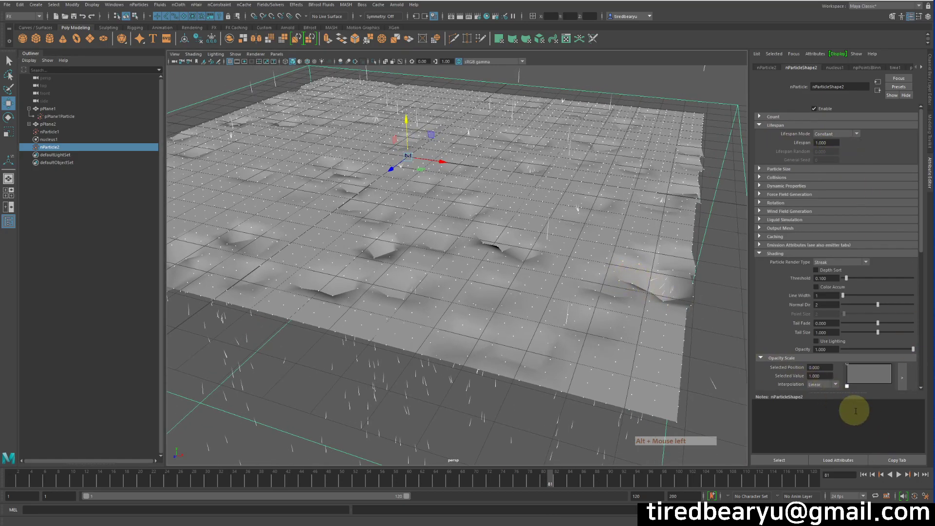
pyautogui.click(862, 475)
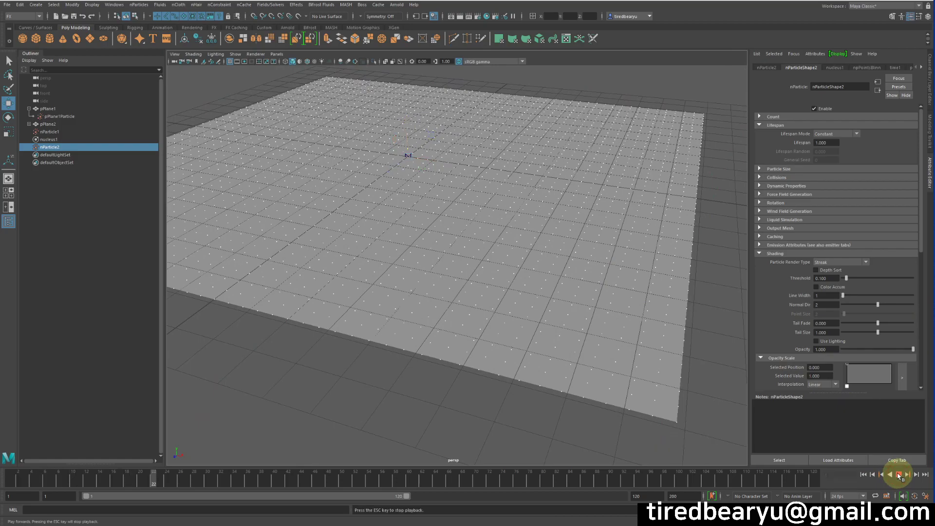
pyautogui.keyDown('alt'); pyautogui.moveTo(693, 390); pyautogui.dragTo(660, 364, button='middle'); pyautogui.keyUp('alt')
pyautogui.keyDown('alt'); pyautogui.moveTo(578, 384); pyautogui.dragTo(572, 398, button='middle'); pyautogui.keyUp('alt')
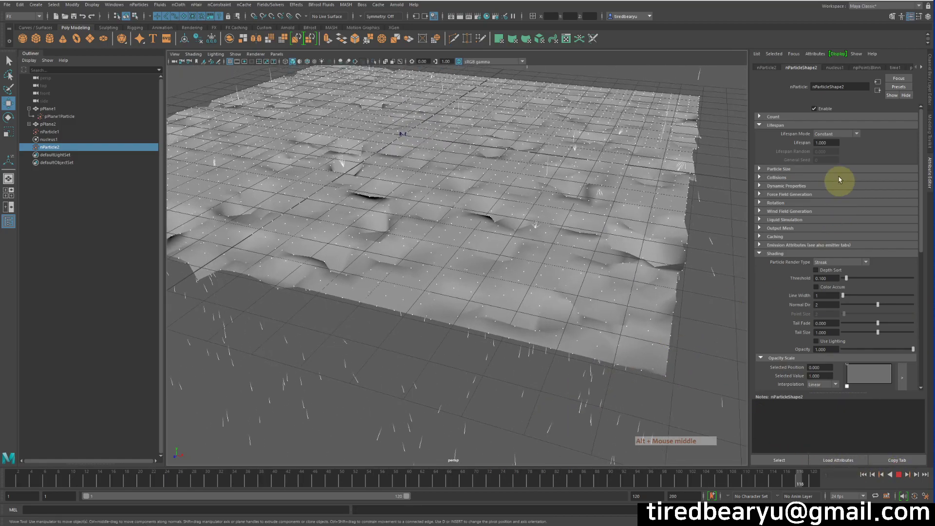
# Step: Set the constant lifespan of the splash particles to 0.1
pyautogui.click(834, 142)
pyautogui.moveTo(833, 142); pyautogui.dragTo(785, 146)
pyautogui.write('.1')
pyautogui.press('Return')
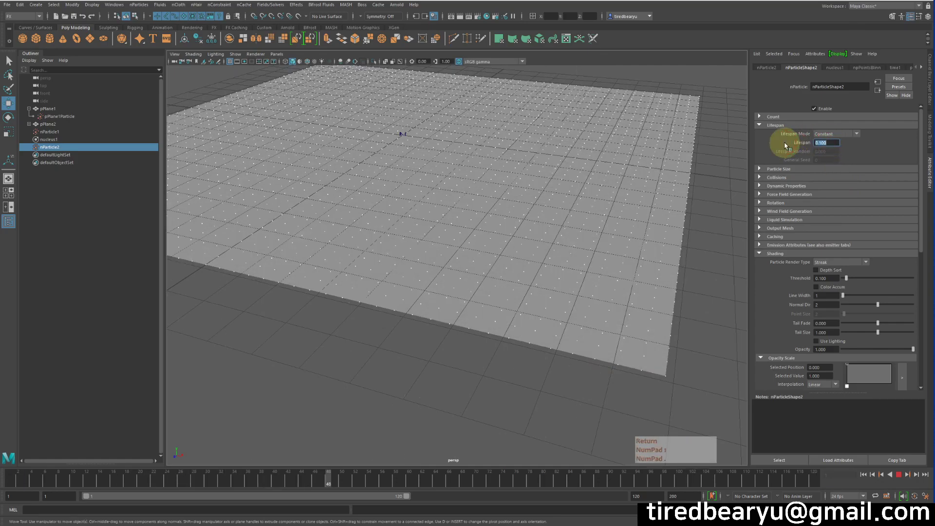
# Step: Watch the looping simulation from a higher angle to check the short-lived splashes on the soft plane
pyautogui.keyDown('alt'); pyautogui.moveTo(650, 186); pyautogui.dragTo(661, 225); pyautogui.keyUp('alt')
pyautogui.keyDown('alt'); pyautogui.moveTo(657, 226); pyautogui.dragTo(622, 261, button='right'); pyautogui.keyUp('alt')
pyautogui.moveTo(622, 262)
pyautogui.keyDown('alt'); pyautogui.mouseDown(button='middle')
pyautogui.moveTo(619, 252)
pyautogui.moveTo(627, 267)
pyautogui.mouseUp(button='middle'); pyautogui.keyUp('alt')
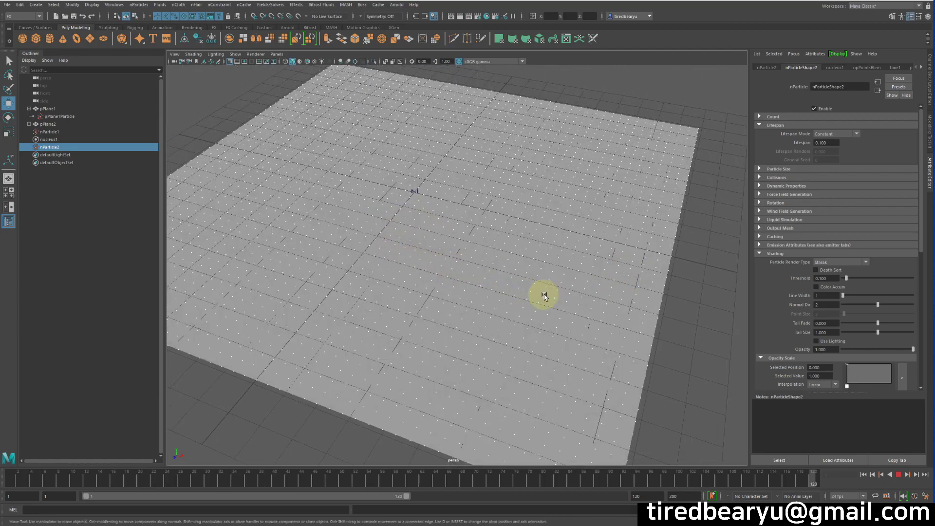
pyautogui.keyDown('alt'); pyautogui.moveTo(671, 311); pyautogui.dragTo(659, 302); pyautogui.keyUp('alt')
pyautogui.keyDown('alt'); pyautogui.moveTo(659, 303); pyautogui.dragTo(667, 296, button='middle'); pyautogui.keyUp('alt')
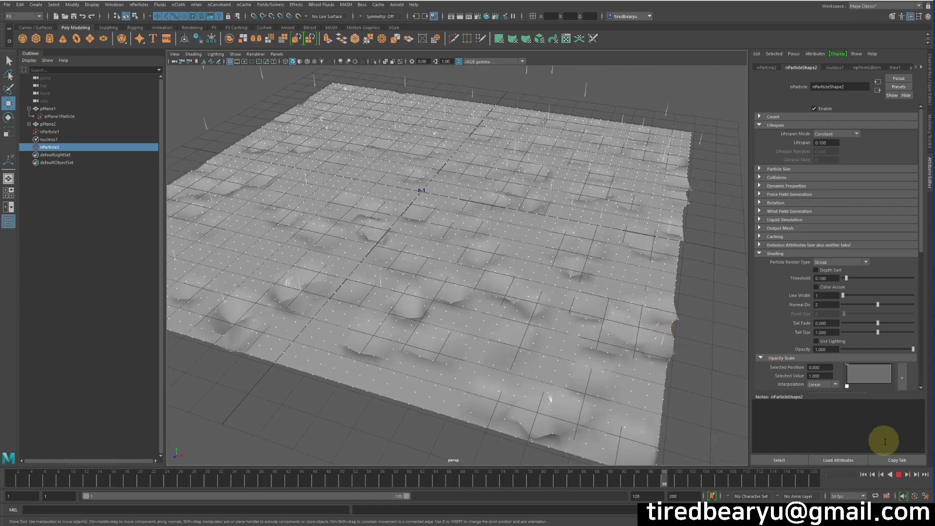
# Step: Select the soft plane in the scene and examine its deformed surface and splashes from several angles
pyautogui.click(546, 331)
pyautogui.keyDown('alt'); pyautogui.moveTo(553, 340); pyautogui.dragTo(607, 344); pyautogui.keyUp('alt')
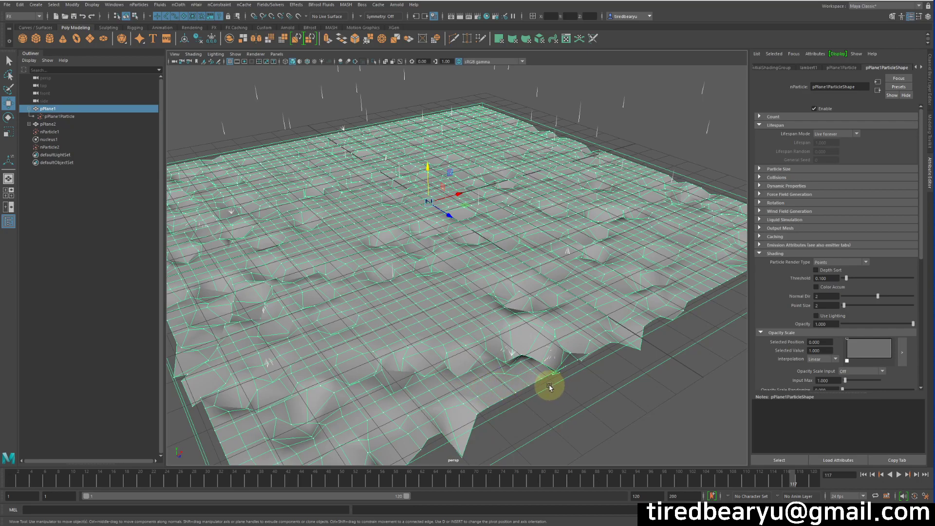
pyautogui.keyDown('alt'); pyautogui.moveTo(572, 355); pyautogui.dragTo(612, 330); pyautogui.keyUp('alt')
pyautogui.click(653, 378)
pyautogui.rightClick(615, 293)
pyautogui.click(674, 279)
pyautogui.click(683, 322)
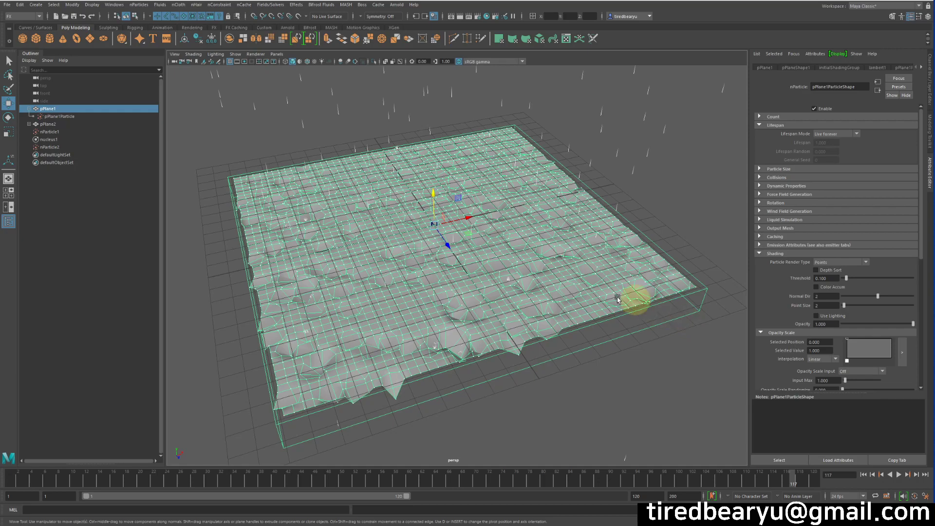
# Step: Assign a new Surface Shader material to the soft plane pPlane1
pyautogui.click(51, 122)
pyautogui.click(59, 109)
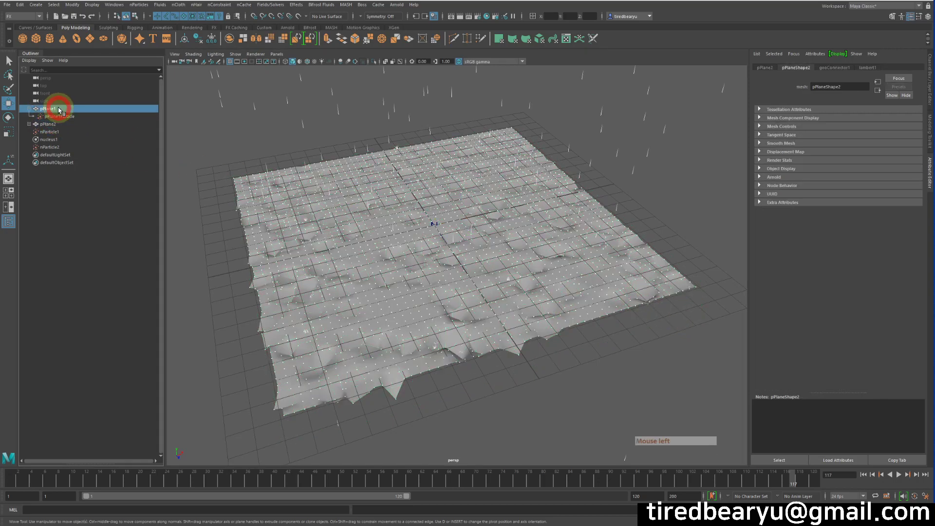
pyautogui.keyDown('alt'); pyautogui.moveTo(319, 189); pyautogui.dragTo(360, 172); pyautogui.keyUp('alt')
pyautogui.keyDown('alt'); pyautogui.moveTo(360, 172); pyautogui.dragTo(349, 177, button='right'); pyautogui.keyUp('alt')
pyautogui.keyDown('alt'); pyautogui.moveTo(349, 176); pyautogui.dragTo(361, 175); pyautogui.keyUp('alt')
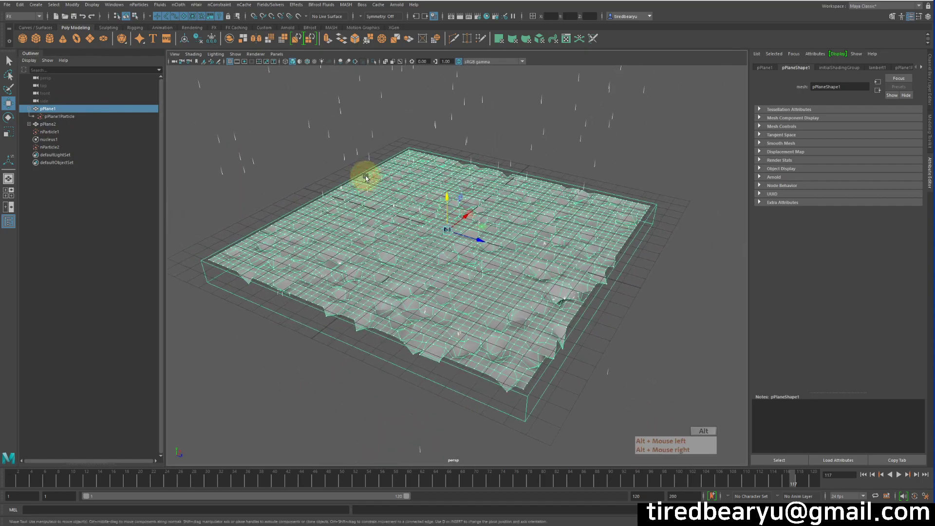
pyautogui.rightClick(682, 231)
pyautogui.moveTo(699, 436)
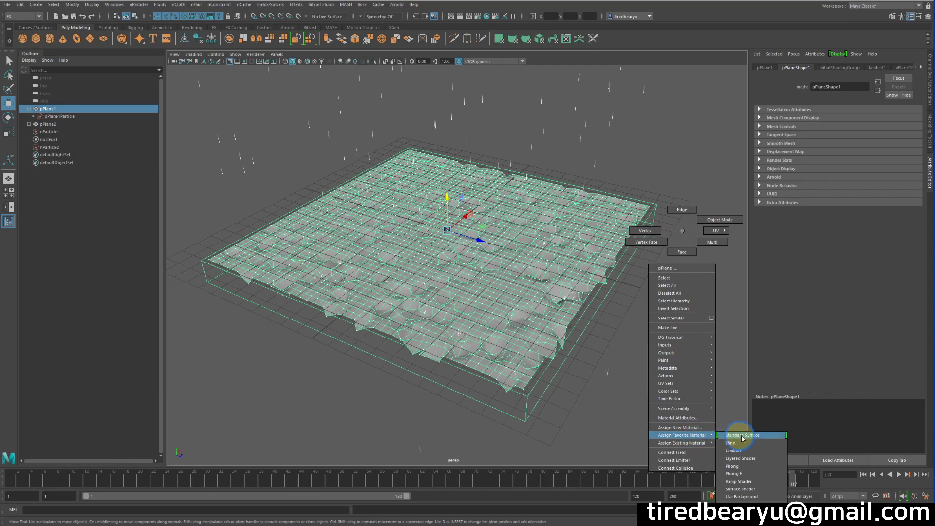
pyautogui.click(741, 489)
# Step: Examine the soft plane with its surface shader from several angles
pyautogui.scroll(3, 648, 367)
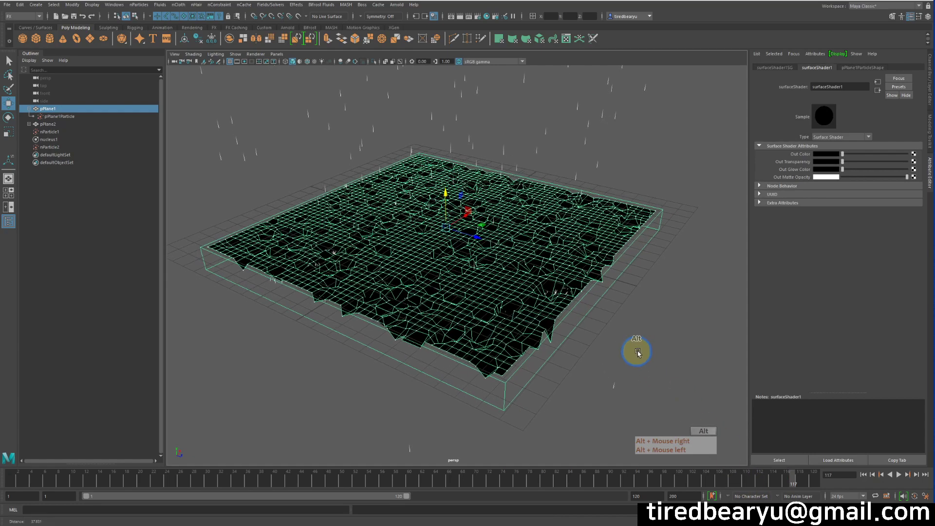
pyautogui.keyDown('alt'); pyautogui.moveTo(722, 275); pyautogui.dragTo(772, 214); pyautogui.keyUp('alt')
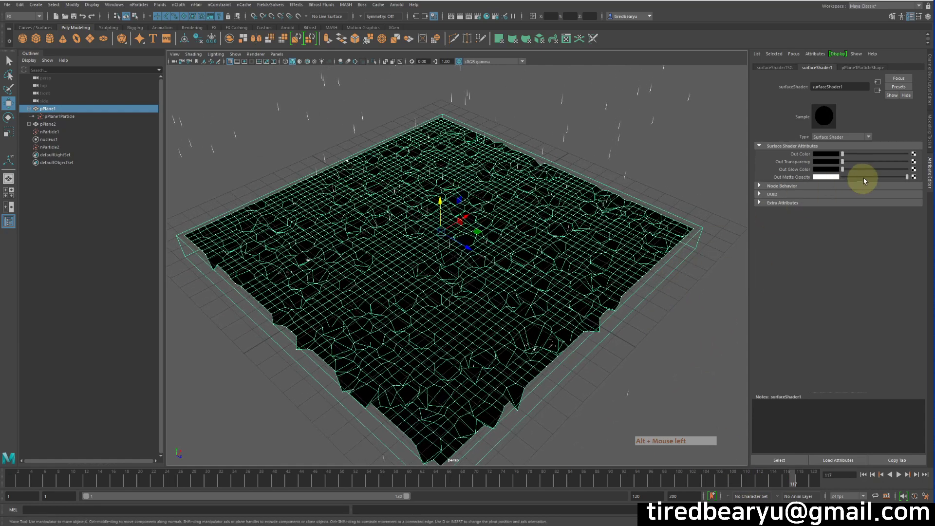
pyautogui.moveTo(856, 154); pyautogui.dragTo(670, 123)
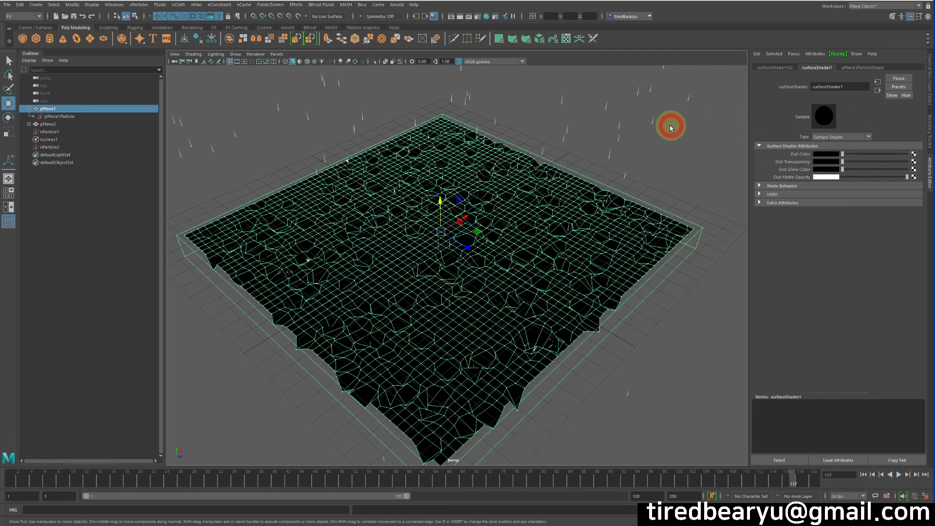
pyautogui.keyDown('alt'); pyautogui.moveTo(747, 200); pyautogui.dragTo(666, 221, button='middle'); pyautogui.keyUp('alt')
pyautogui.keyDown('alt'); pyautogui.moveTo(665, 220); pyautogui.dragTo(630, 184); pyautogui.keyUp('alt')
pyautogui.keyDown('alt'); pyautogui.moveTo(650, 242); pyautogui.dragTo(637, 209); pyautogui.keyUp('alt')
pyautogui.keyDown('alt'); pyautogui.moveTo(637, 209); pyautogui.dragTo(857, 194, button='middle'); pyautogui.keyUp('alt')
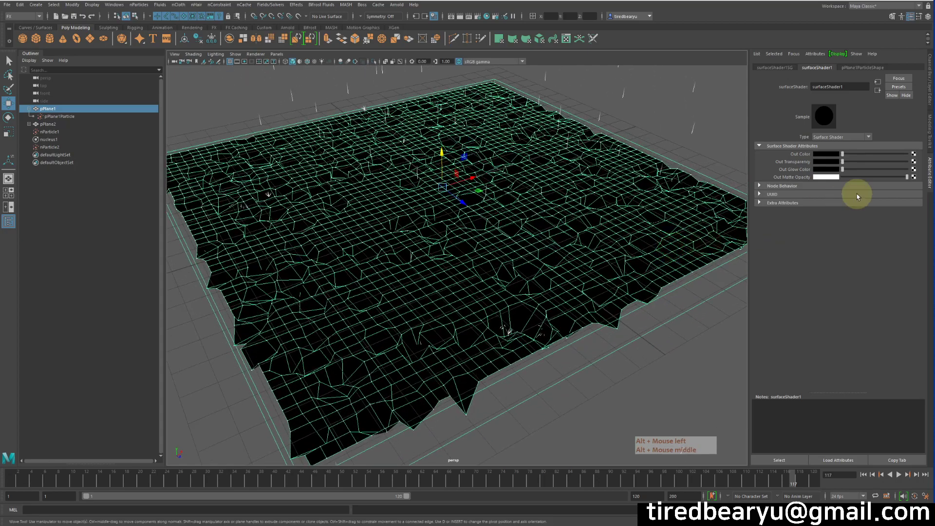
# Step: Map the Out Color of surfaceShader1 with a Ramp texture created as a projection
pyautogui.click(913, 155)
pyautogui.moveTo(390, 171); pyautogui.dragTo(736, 103)
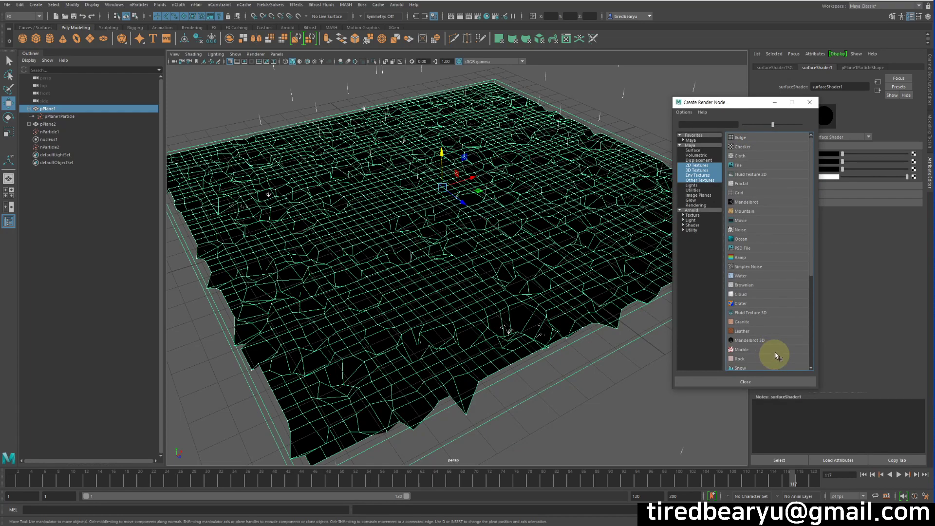
pyautogui.rightClick(746, 258)
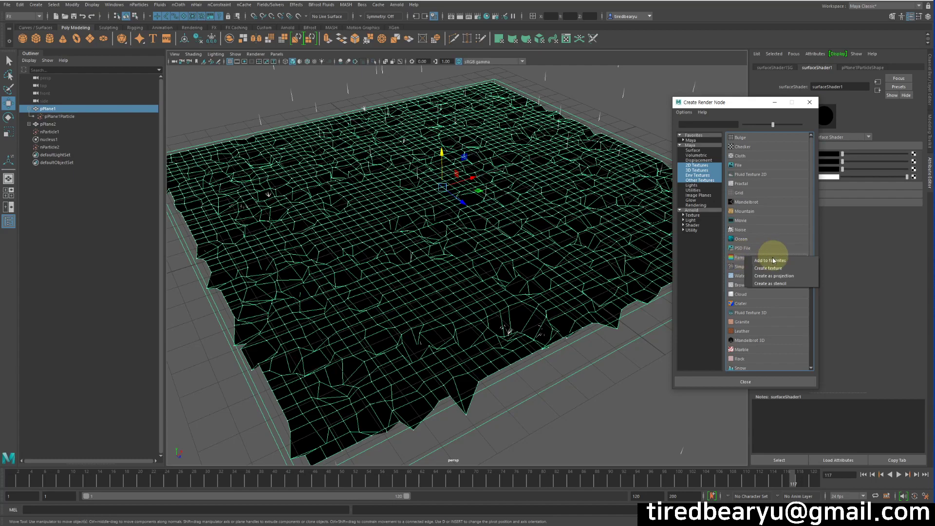
pyautogui.rightClick(741, 258)
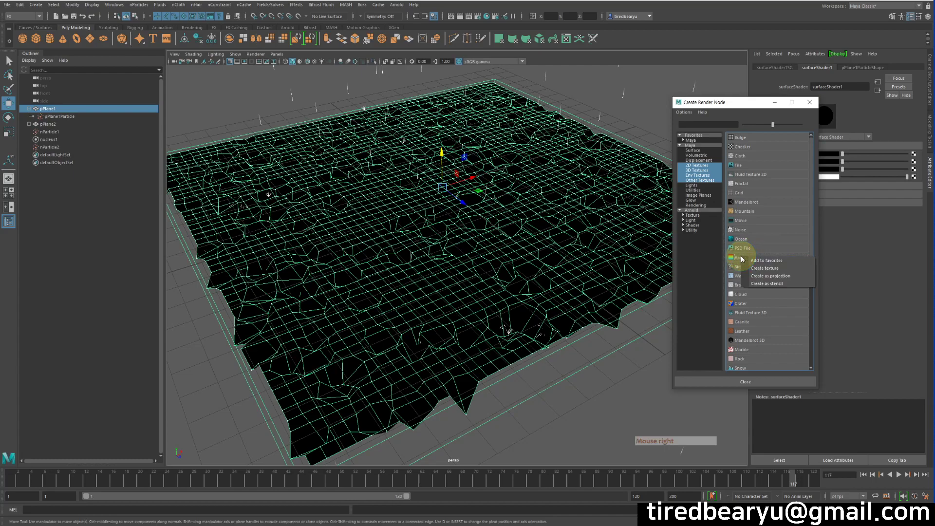
pyautogui.click(777, 276)
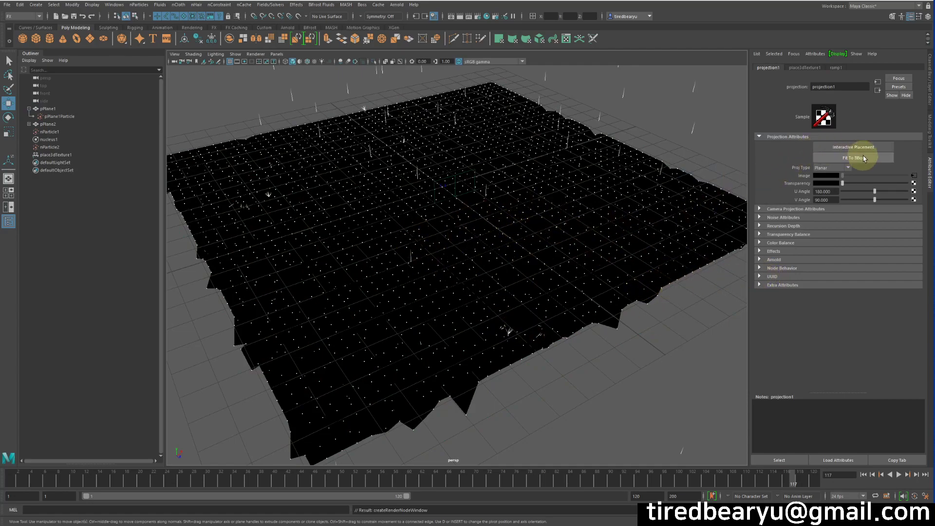
# Step: Fit the planar projection to the soft plane's bounding box and turn on textured display
pyautogui.scroll(-1, 469, 189)
pyautogui.scroll(1, 478, 188)
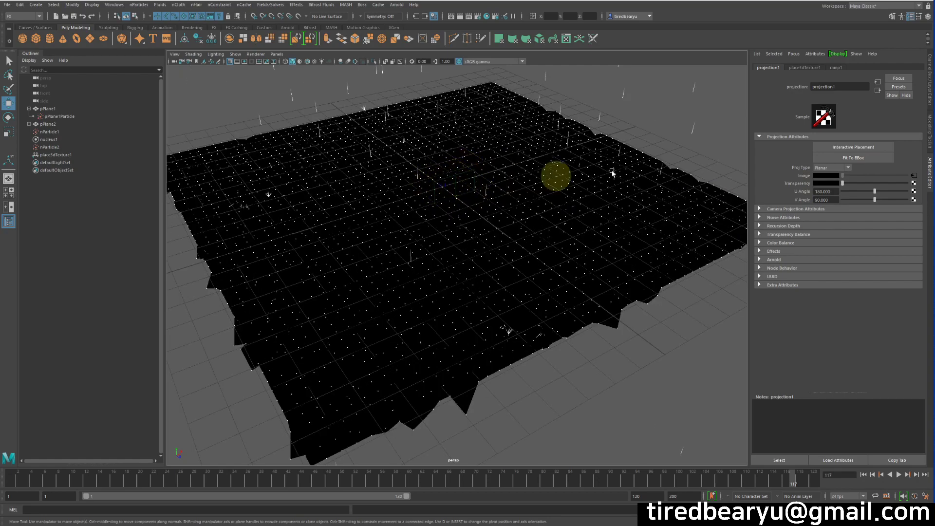
pyautogui.click(852, 161)
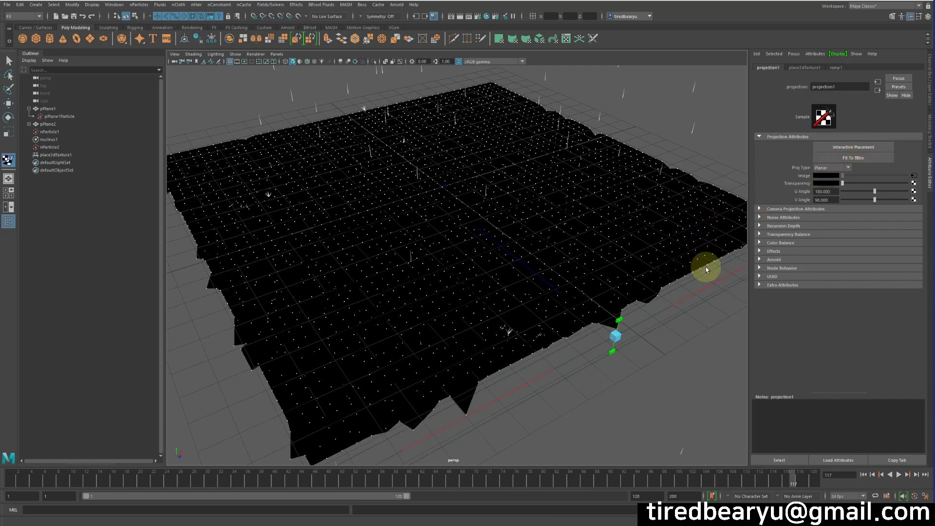
pyautogui.keyDown('alt'); pyautogui.moveTo(626, 296); pyautogui.dragTo(598, 297); pyautogui.keyUp('alt')
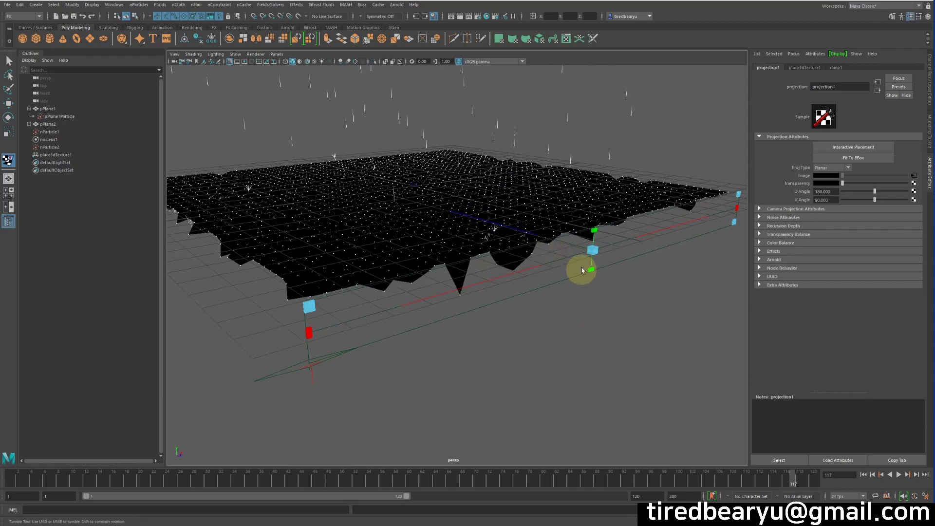
pyautogui.scroll(5, 579, 270)
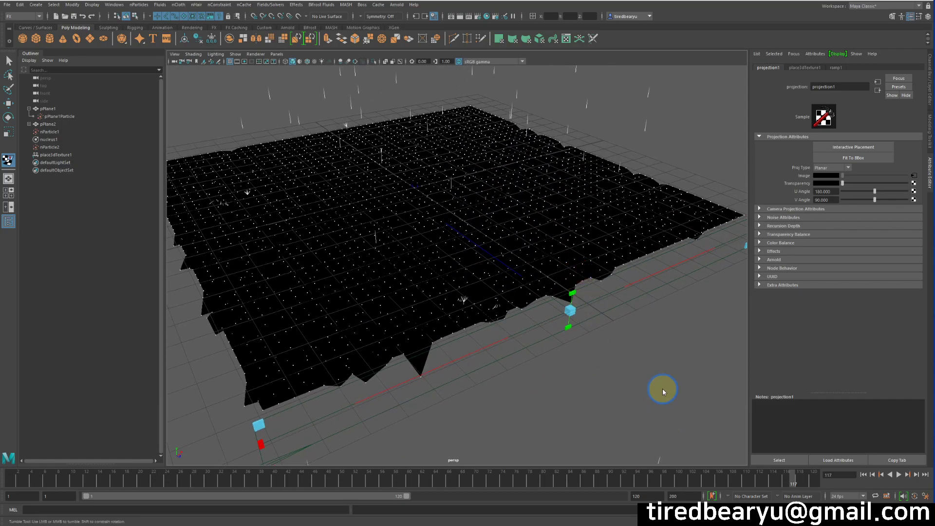
pyautogui.press('6')
pyautogui.moveTo(663, 390)
pyautogui.keyDown('alt'); pyautogui.mouseDown(button='right')
pyautogui.moveTo(637, 410)
pyautogui.moveTo(695, 389)
pyautogui.mouseUp(button='right'); pyautogui.keyUp('alt')
# Step: Play the simulation with the projected ramp on the soft plane and stop it partway
pyautogui.click(902, 475)
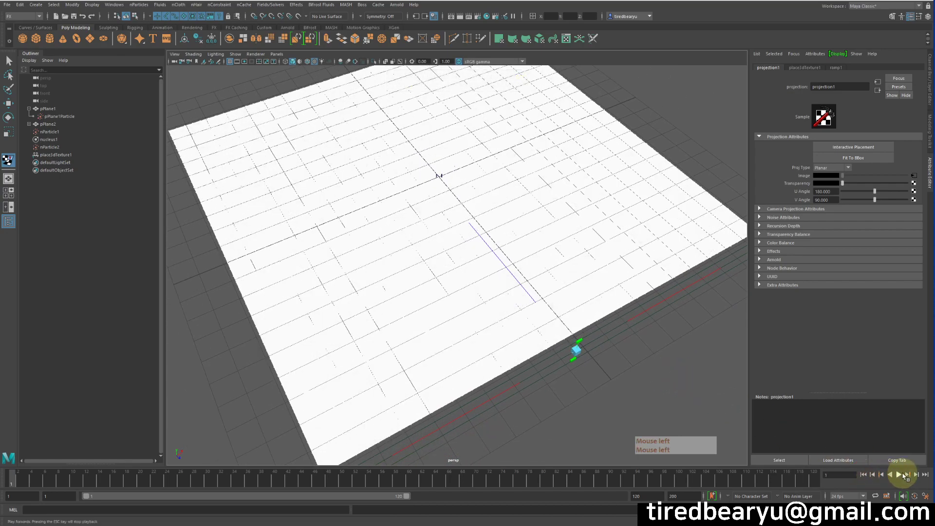
pyautogui.click(630, 386)
pyautogui.keyDown('alt'); pyautogui.moveTo(622, 376); pyautogui.dragTo(622, 377); pyautogui.keyUp('alt')
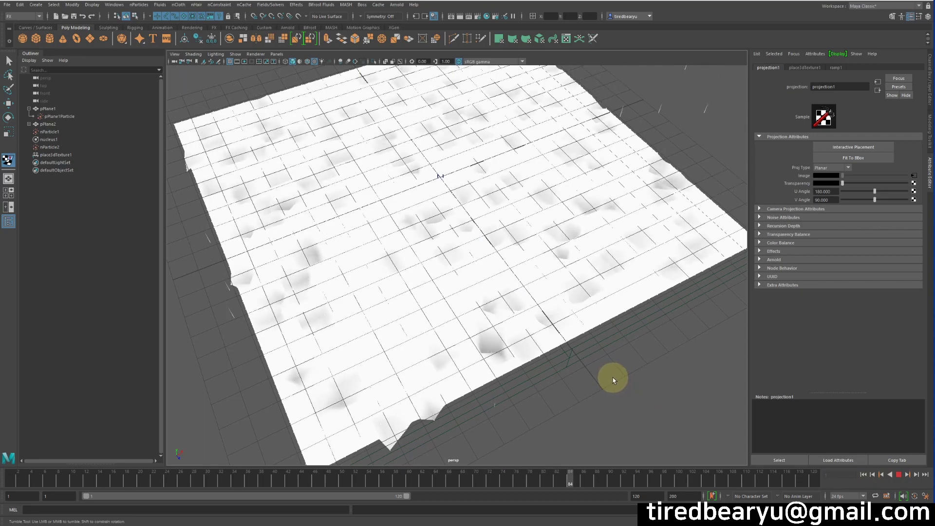
pyautogui.keyDown('alt'); pyautogui.moveTo(589, 331); pyautogui.dragTo(557, 309); pyautogui.keyUp('alt')
pyautogui.press('Escape')
# Step: Move the black color marker of the projected ramp1 texture to position 0.520
pyautogui.click(591, 355)
pyautogui.click(601, 308)
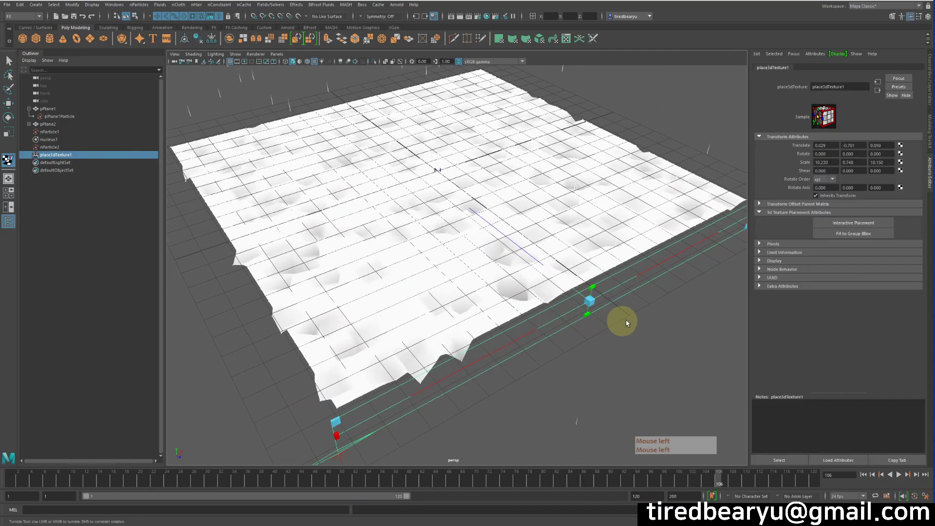
pyautogui.click(880, 90)
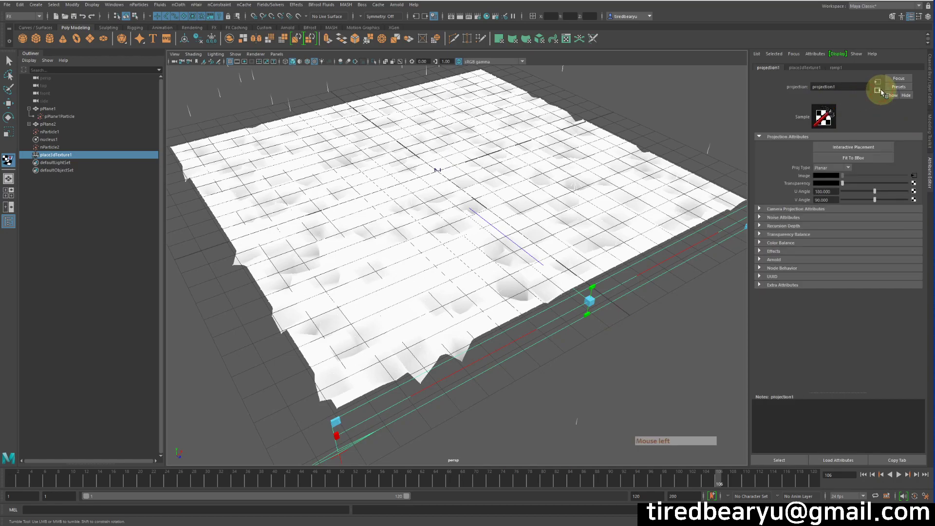
pyautogui.click(914, 176)
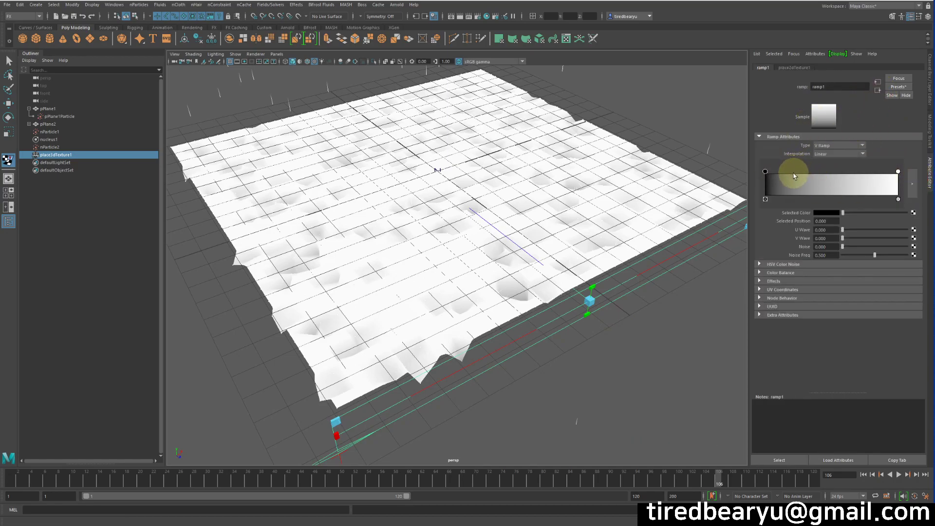
pyautogui.keyDown('alt'); pyautogui.moveTo(595, 241); pyautogui.dragTo(694, 223, button='middle'); pyautogui.keyUp('alt')
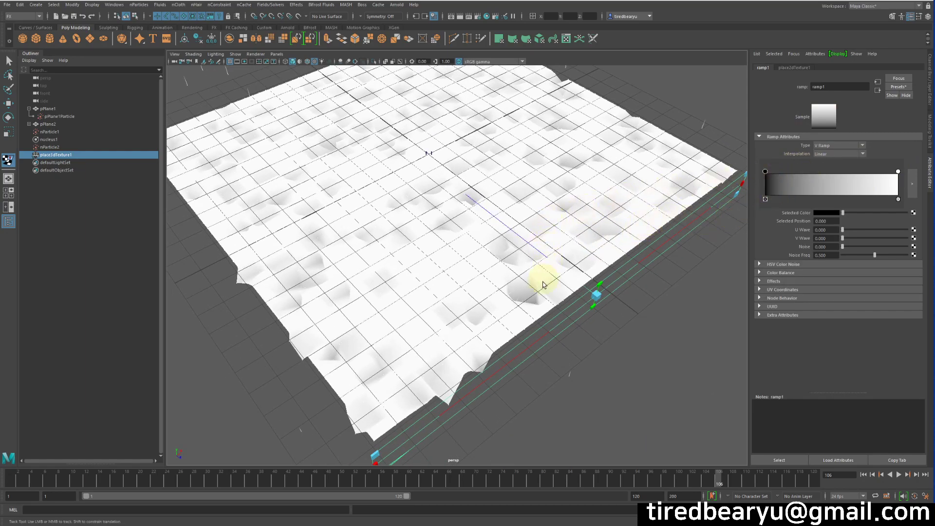
pyautogui.moveTo(765, 171); pyautogui.dragTo(836, 175)
# Step: Replay the simulation from the first frame to check the ramp shading in the ripples, stopping it partway
pyautogui.keyDown('alt'); pyautogui.moveTo(572, 233); pyautogui.dragTo(667, 254); pyautogui.keyUp('alt')
pyautogui.click(864, 475)
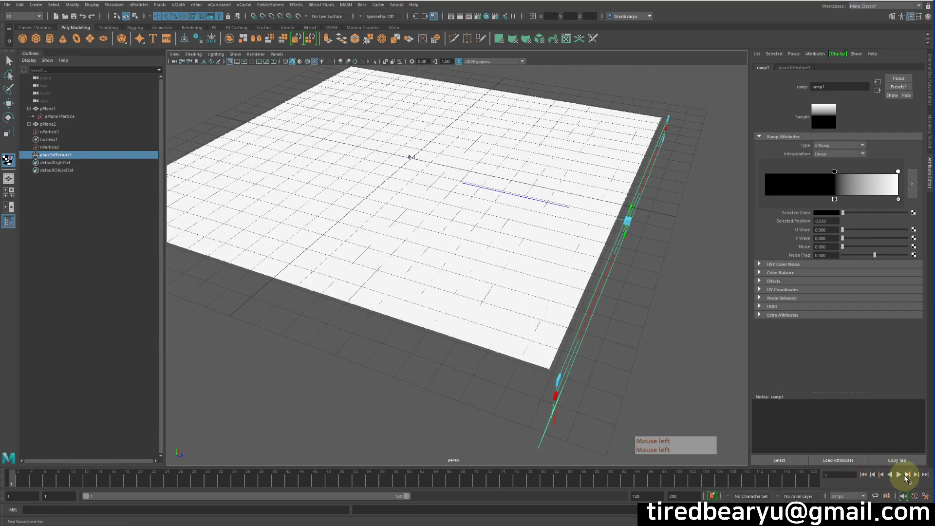
pyautogui.click(898, 475)
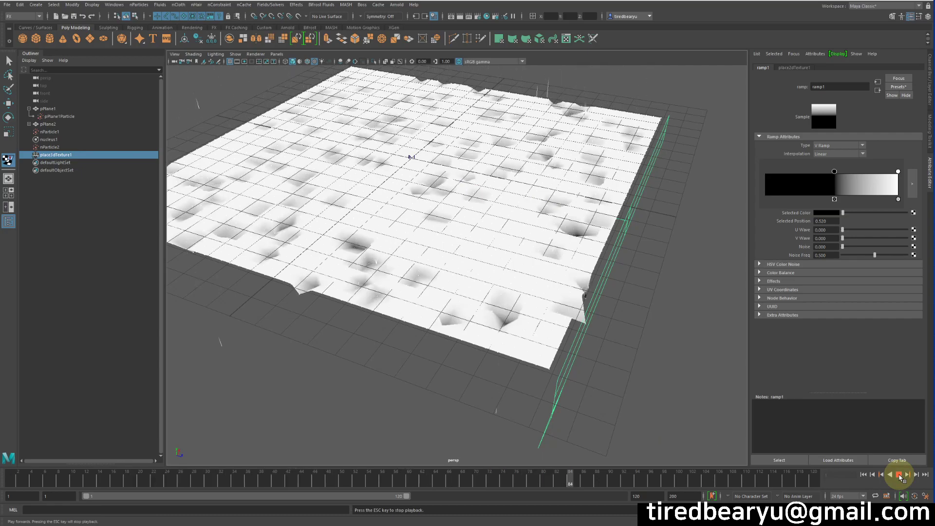
pyautogui.click(899, 475)
# Step: In the top view, hide the raised plane pPlane2 and display the soft plane with its textures
pyautogui.keyDown('alt'); pyautogui.moveTo(536, 293); pyautogui.dragTo(584, 311); pyautogui.keyUp('alt')
pyautogui.press('space')
pyautogui.press('space')
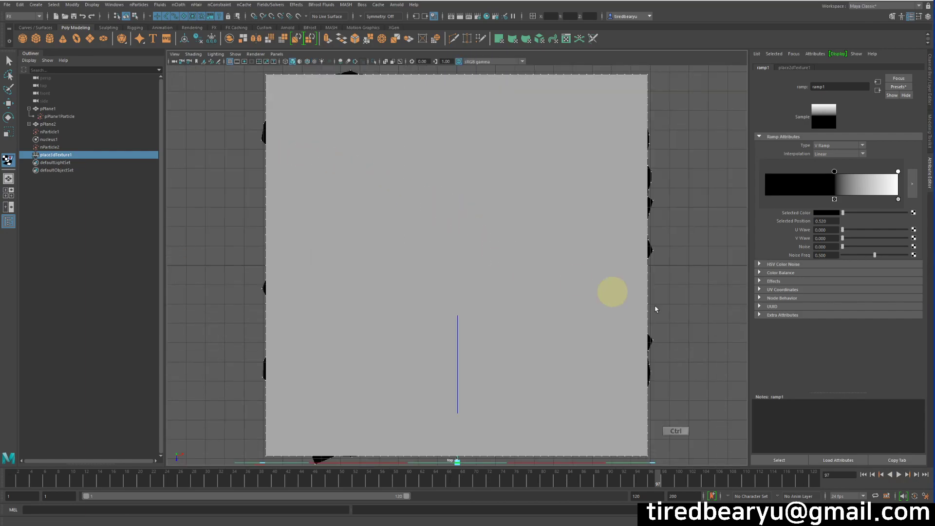
pyautogui.click(72, 147)
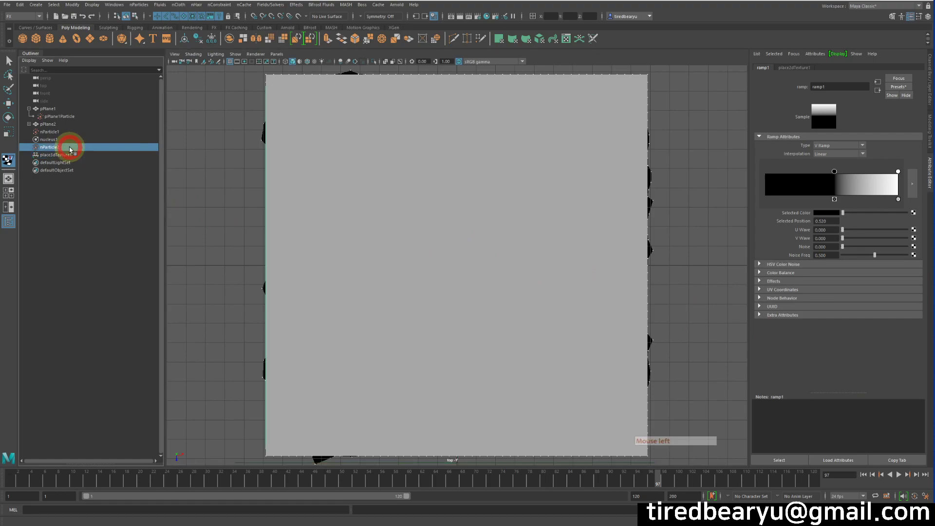
pyautogui.click(423, 204)
pyautogui.press('5')
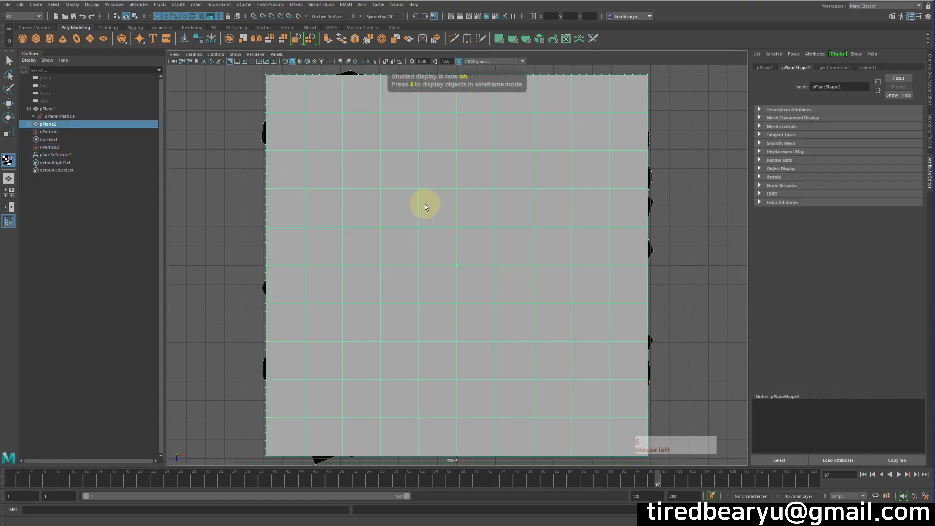
pyautogui.press('h')
pyautogui.click(930, 96)
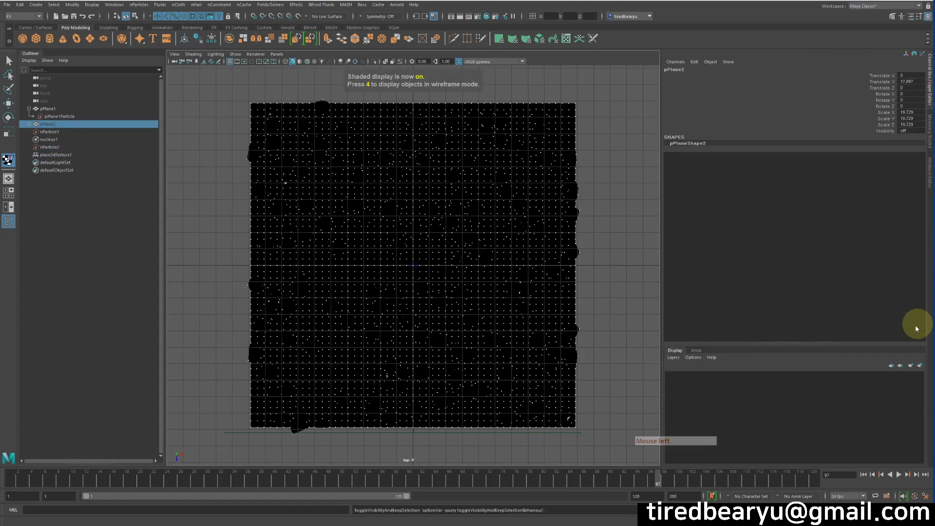
pyautogui.click(632, 323)
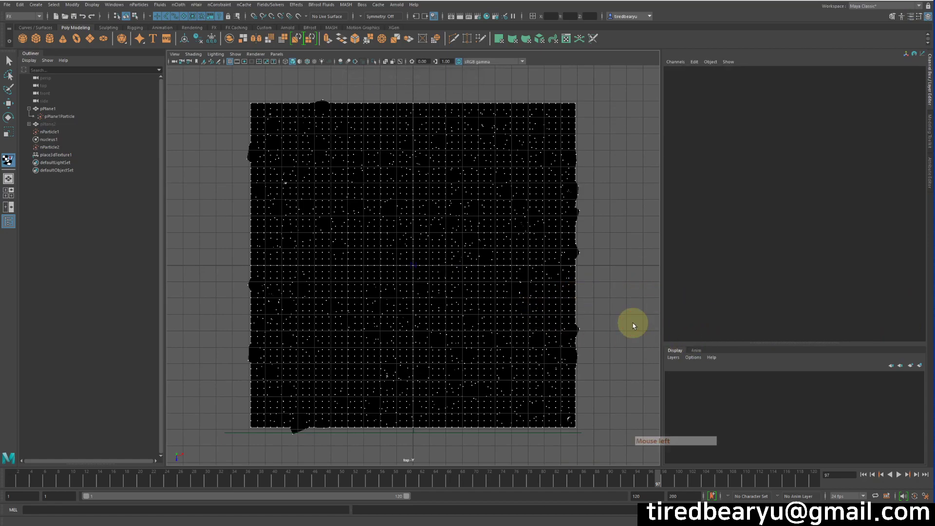
pyautogui.press('6')
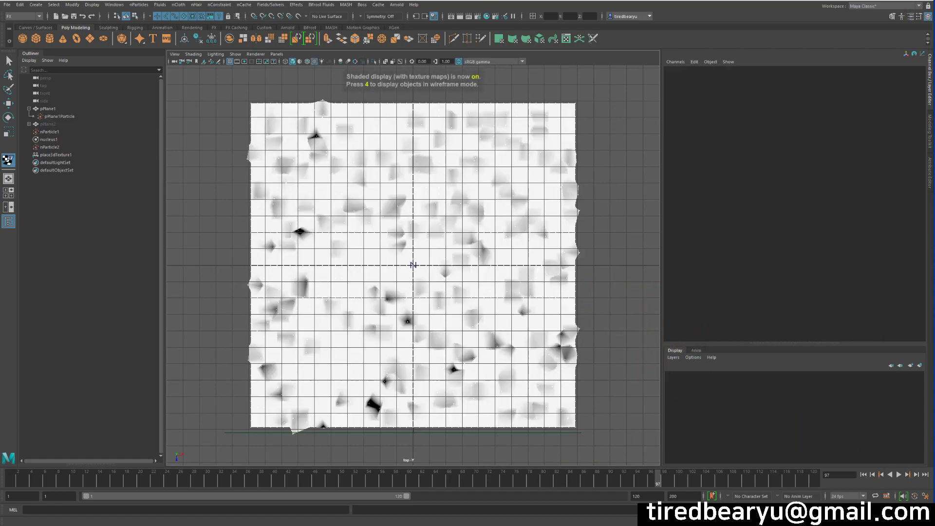
# Step: Play the ripple simulation from the first frame in the top view and stop it at frame 65
pyautogui.click(864, 475)
pyautogui.click(899, 475)
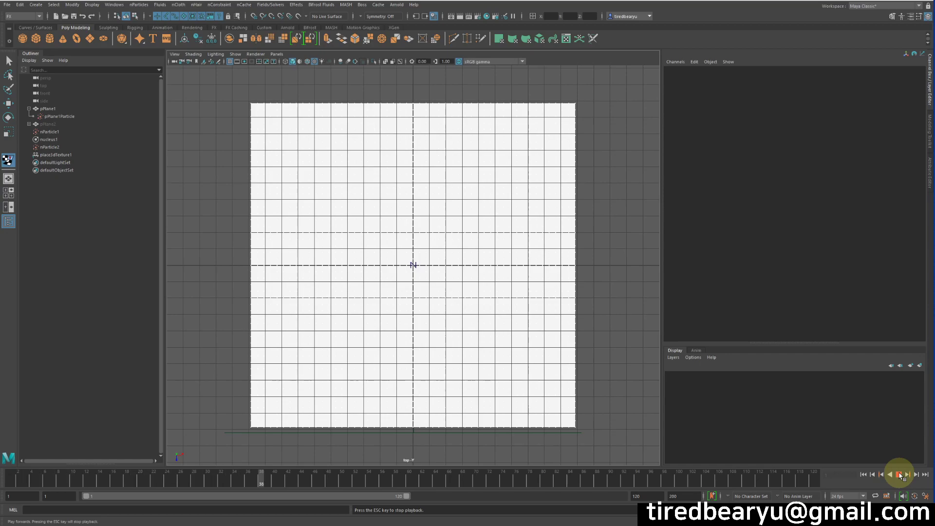
pyautogui.click(899, 475)
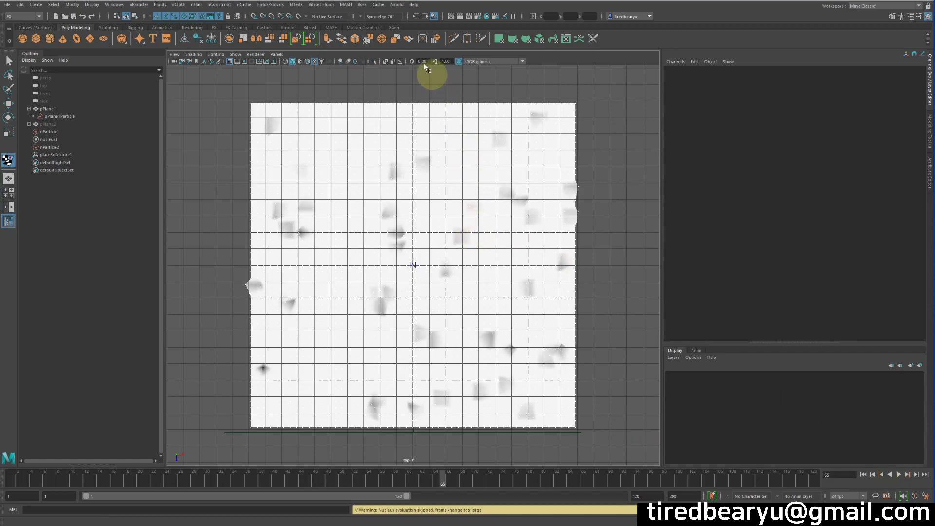
# Step: Render the current frame from the top view, check the plane's framing in the image, and close the render
pyautogui.click(463, 17)
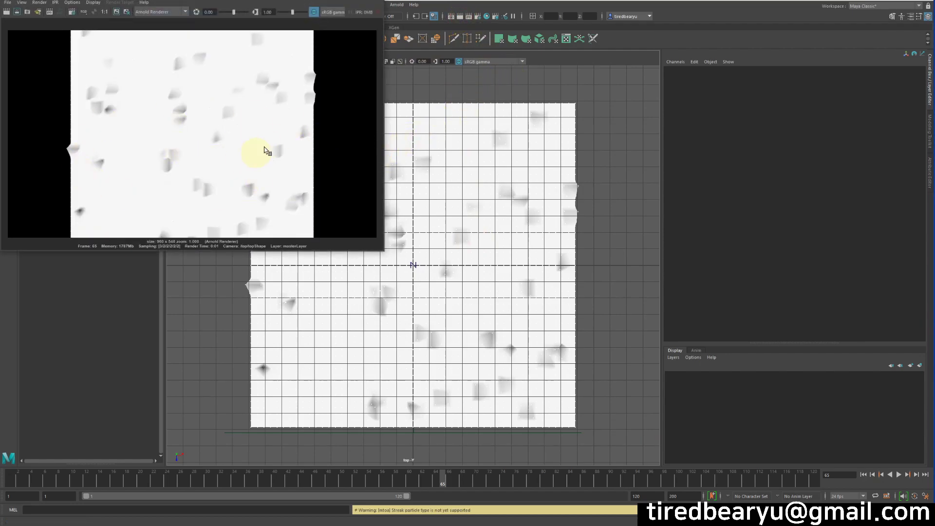
pyautogui.scroll(-1, 294, 136)
pyautogui.scroll(-1, 296, 144)
pyautogui.scroll(1, 296, 143)
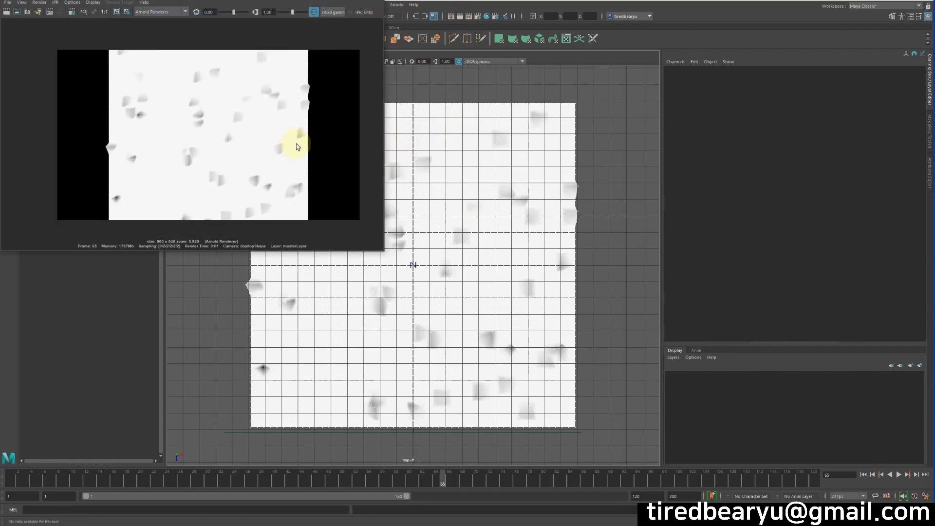
pyautogui.click(387, 6)
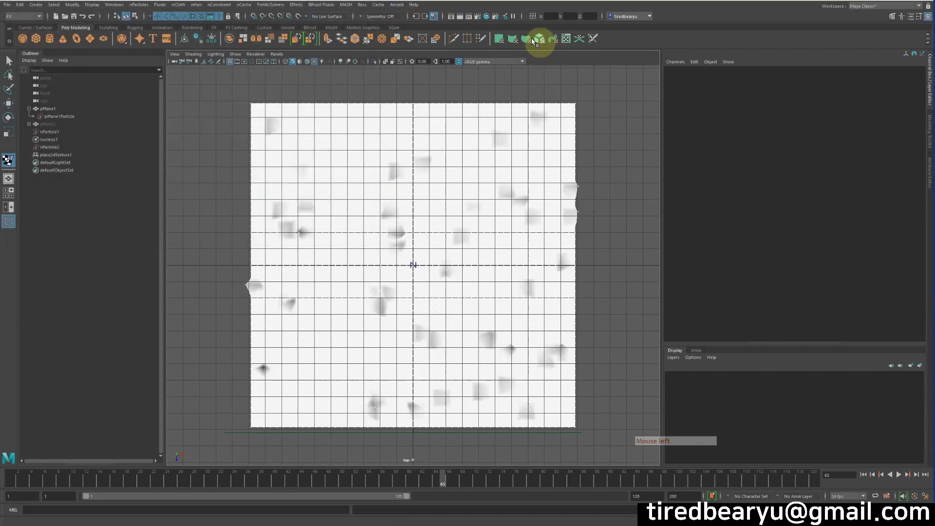
# Step: Set the render image size to the 1k_Square preset and close the render settings
pyautogui.click(478, 16)
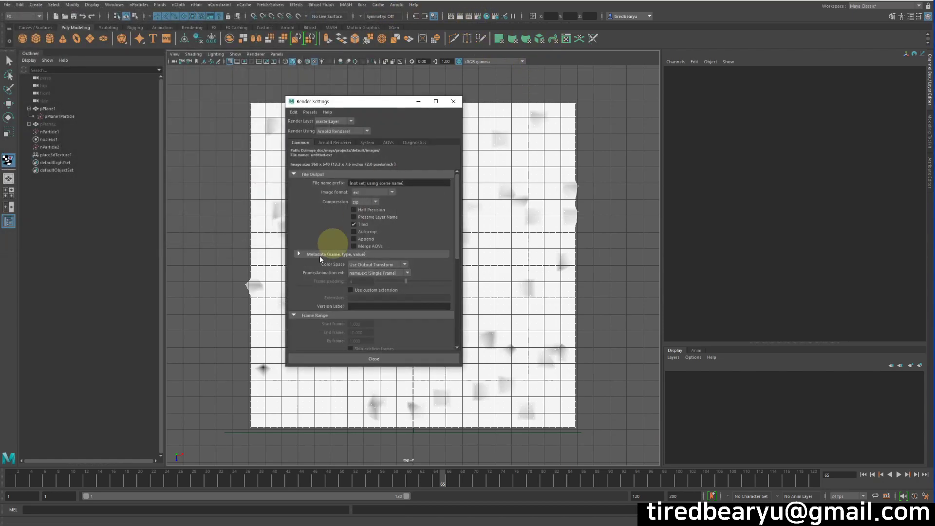
pyautogui.scroll(-5, 355, 273)
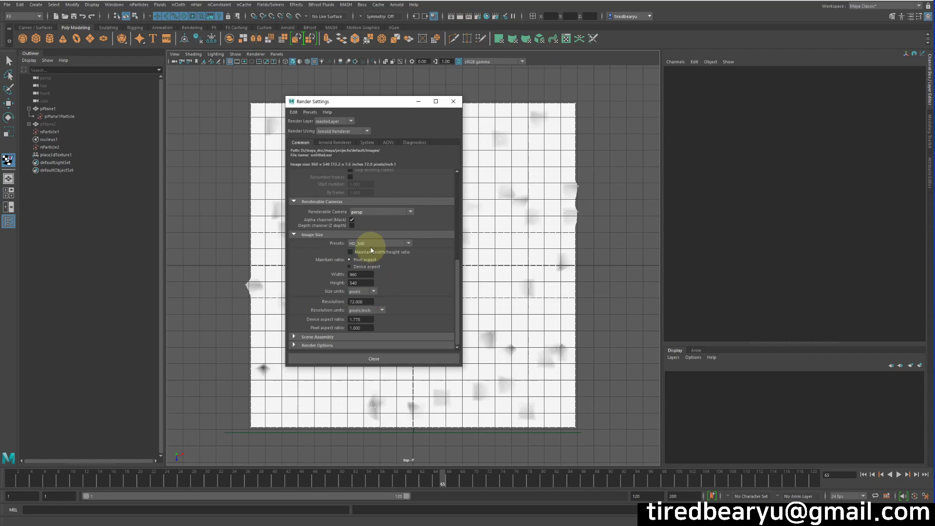
pyautogui.click(379, 244)
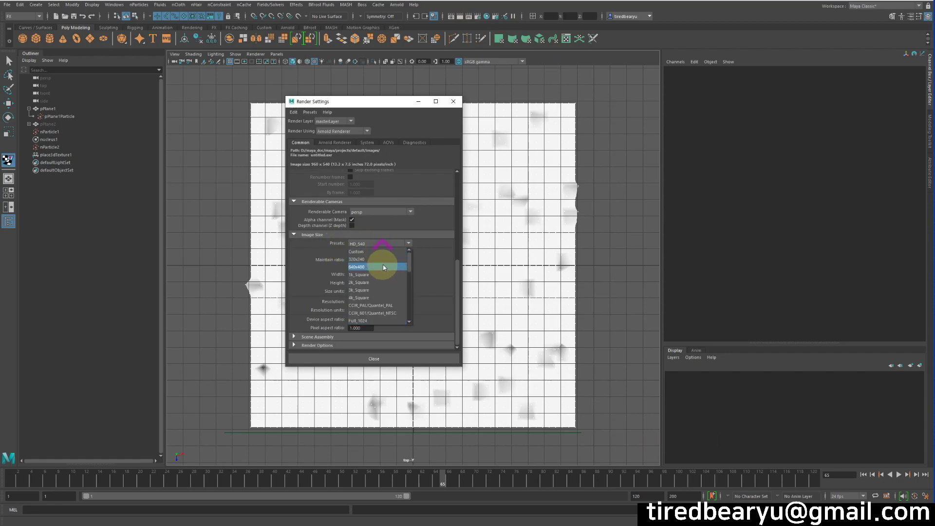
pyautogui.scroll(1, 374, 280)
pyautogui.click(366, 275)
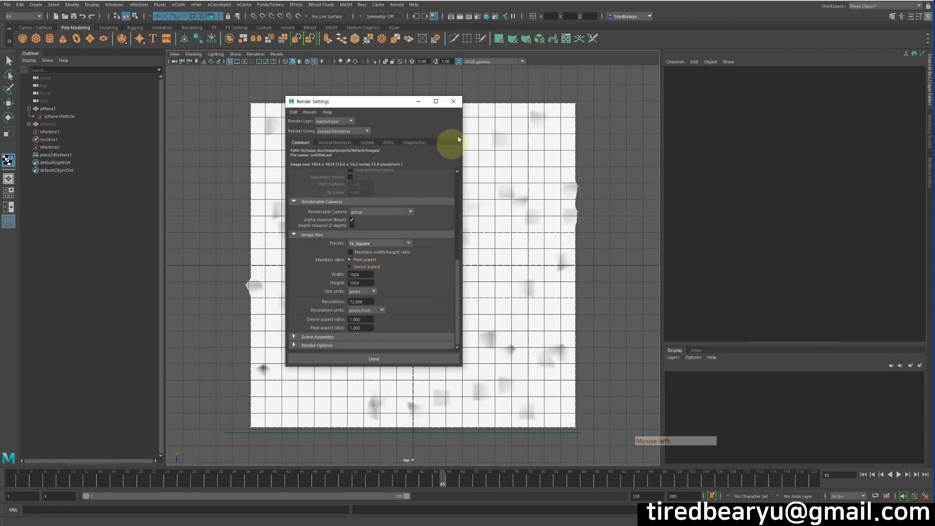
pyautogui.click(453, 101)
# Step: Render the top view at the square size, then render it again with the plane framed larger, and close the render
pyautogui.click(460, 18)
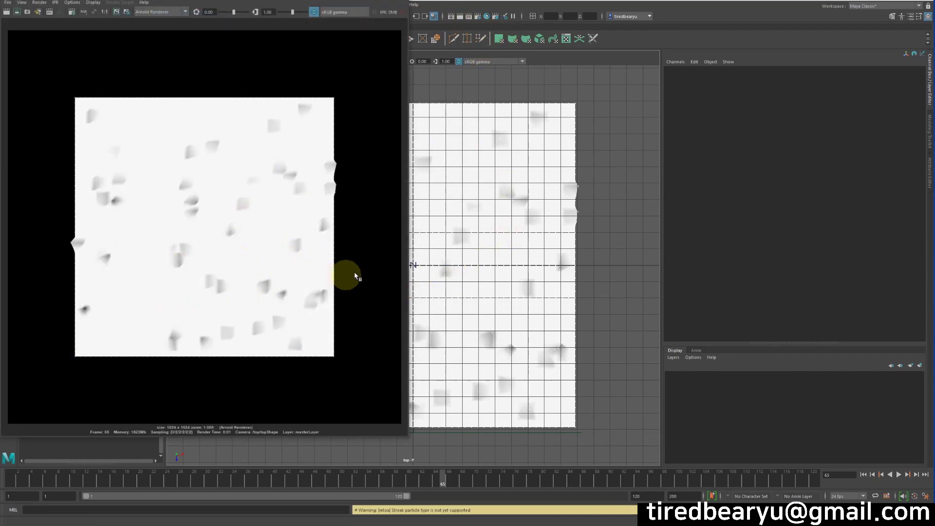
pyautogui.keyDown('alt'); pyautogui.moveTo(519, 310); pyautogui.dragTo(590, 274, button='right'); pyautogui.keyUp('alt')
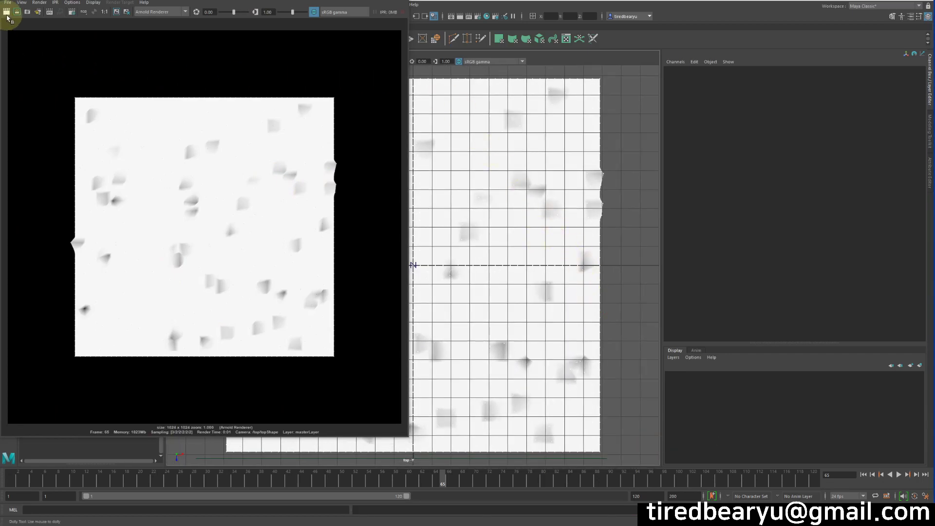
pyautogui.click(7, 15)
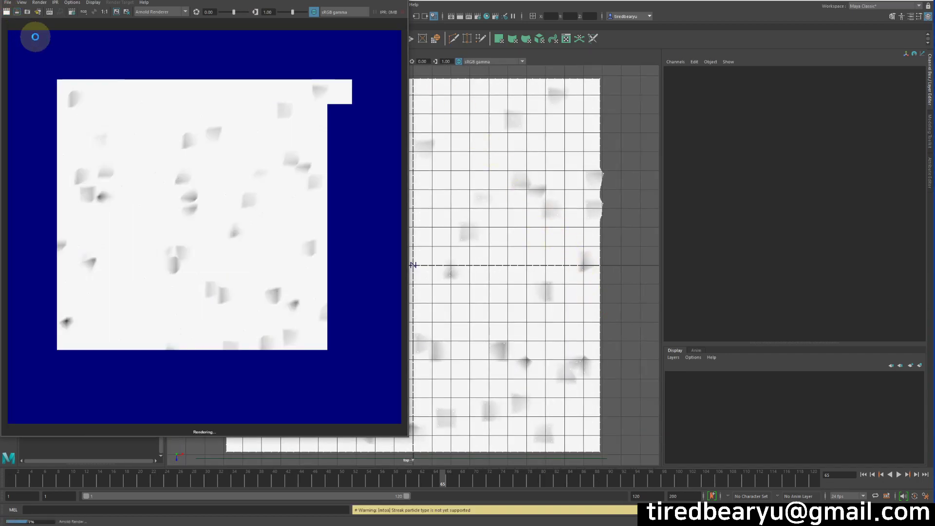
pyautogui.click(400, 2)
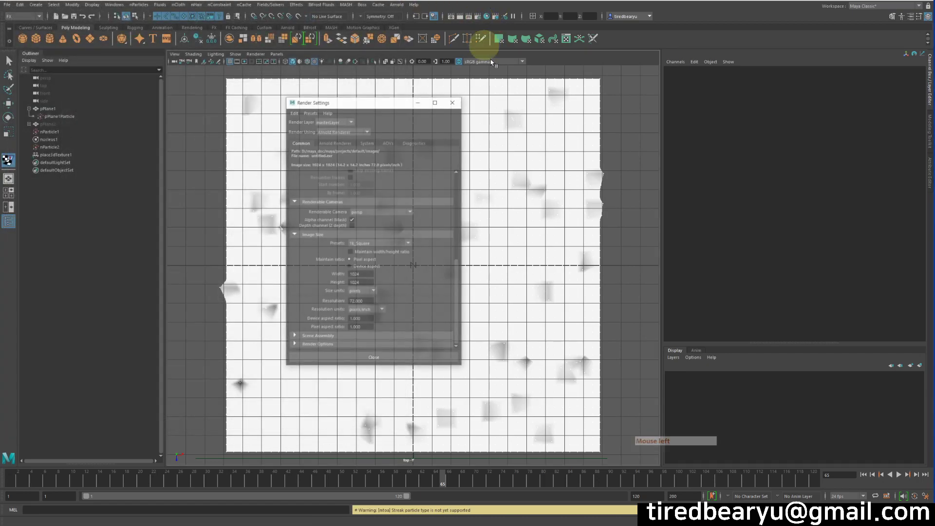
# Step: Set the render output's frame/animation naming to name.#.ext in the render settings
pyautogui.scroll(4, 381, 296)
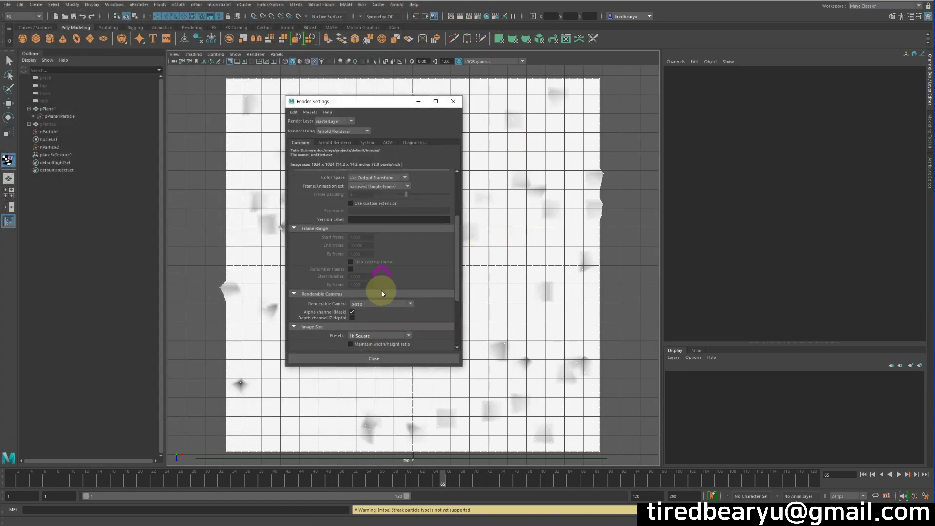
pyautogui.scroll(4, 382, 290)
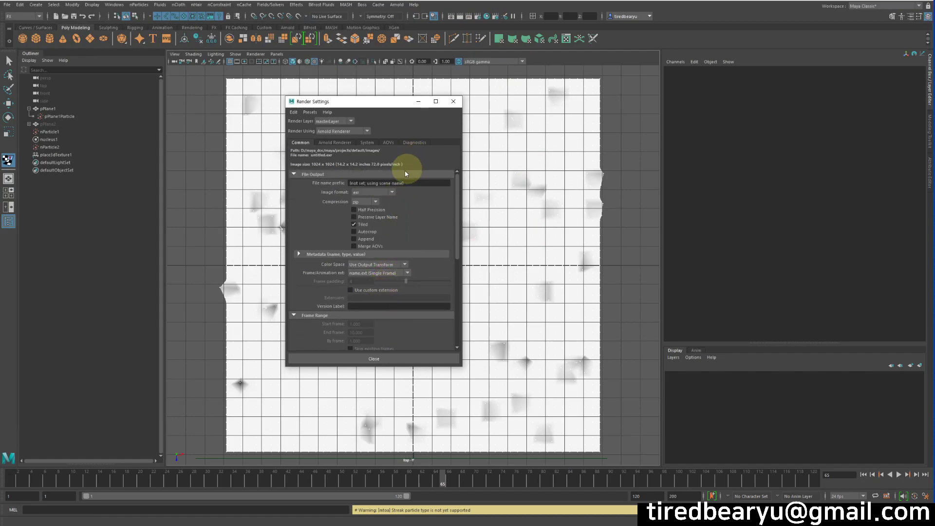
pyautogui.scroll(-4, 392, 291)
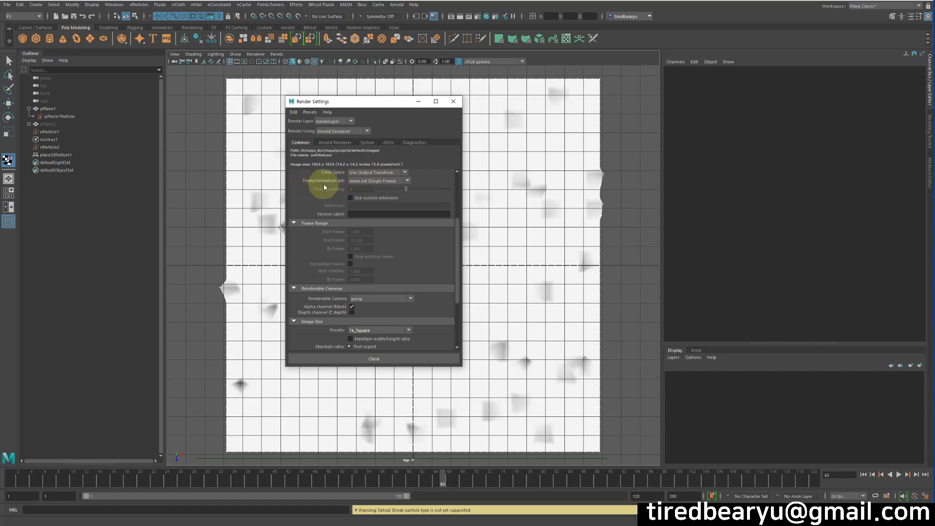
pyautogui.click(370, 180)
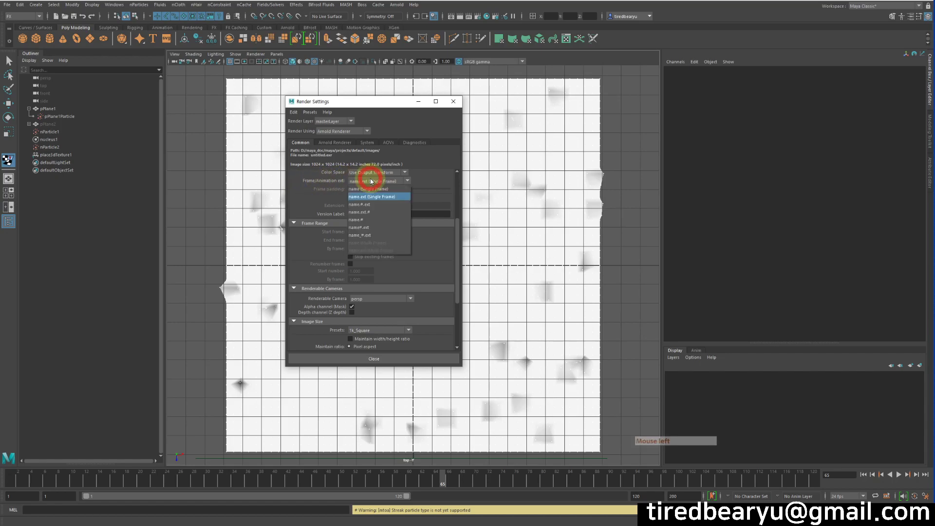
pyautogui.click(366, 205)
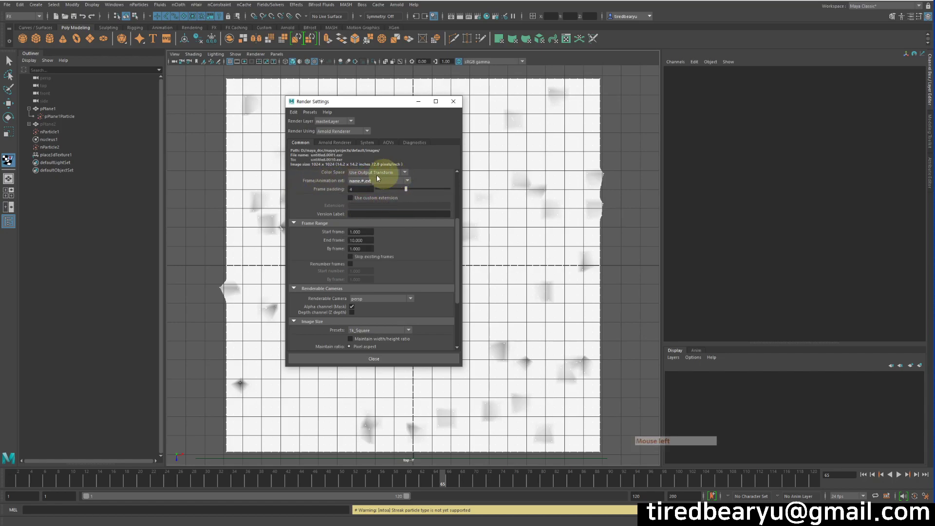
# Step: Set the render's end frame to 200 and close the render settings
pyautogui.click(361, 241)
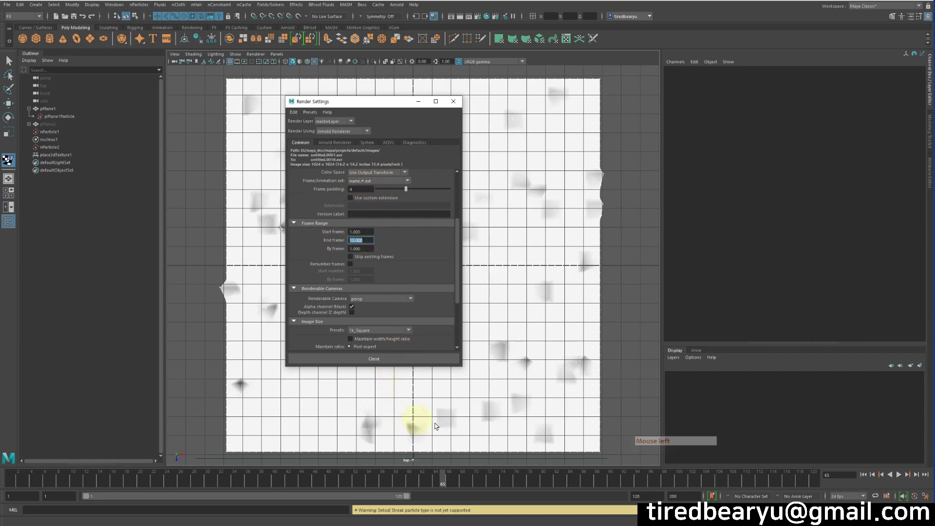
pyautogui.press('Return')
pyautogui.press('KP_0')
pyautogui.press('KP_2')
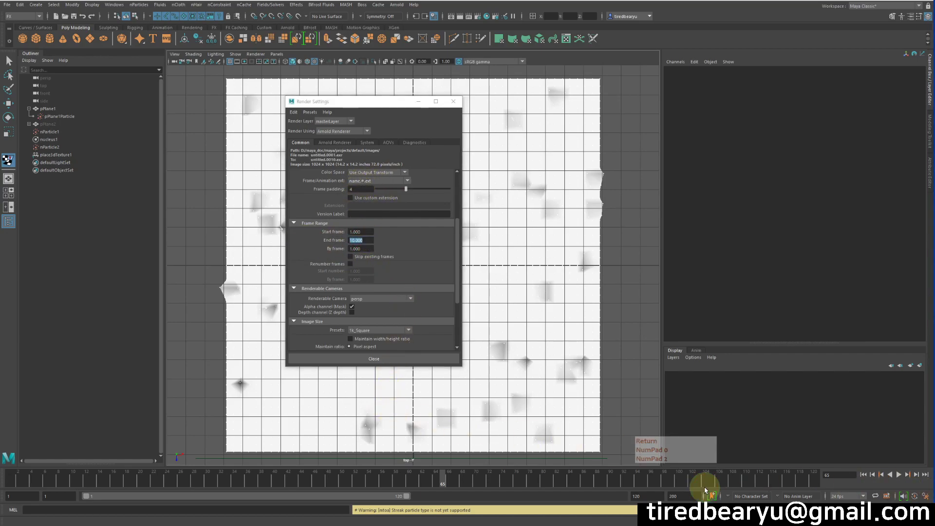
pyautogui.click(363, 241)
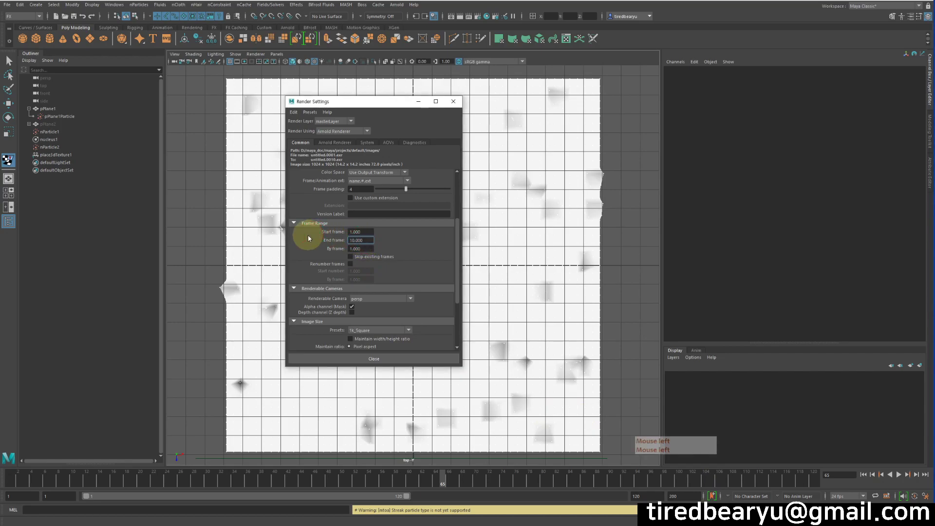
pyautogui.write('200')
pyautogui.press('Return')
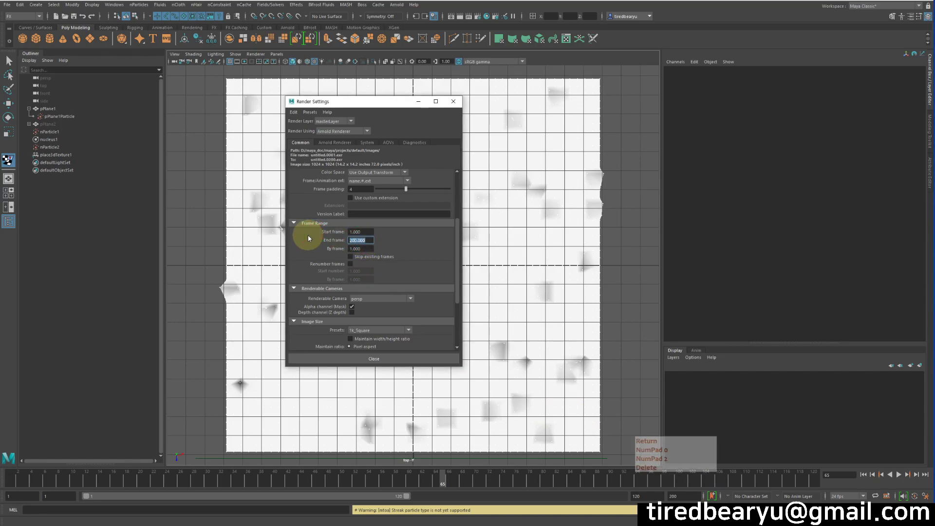
pyautogui.scroll(3, 365, 179)
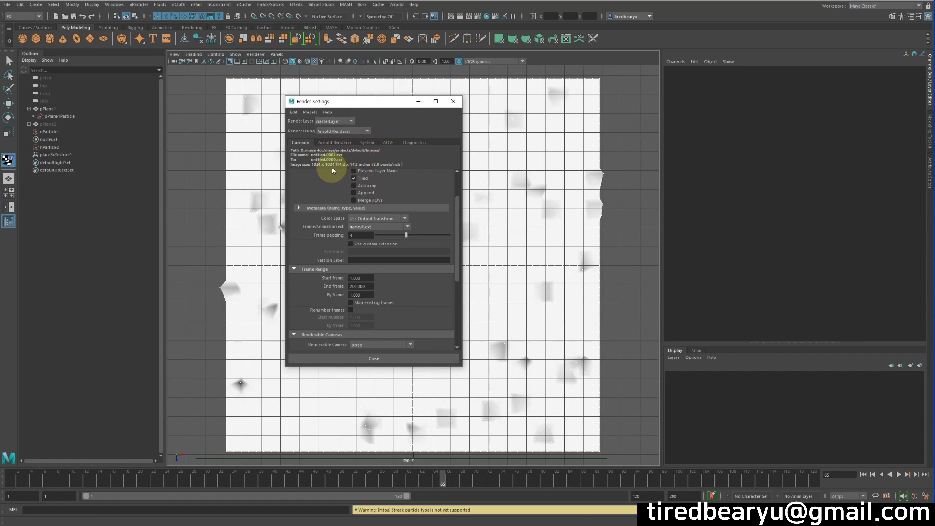
pyautogui.scroll(-7, 382, 197)
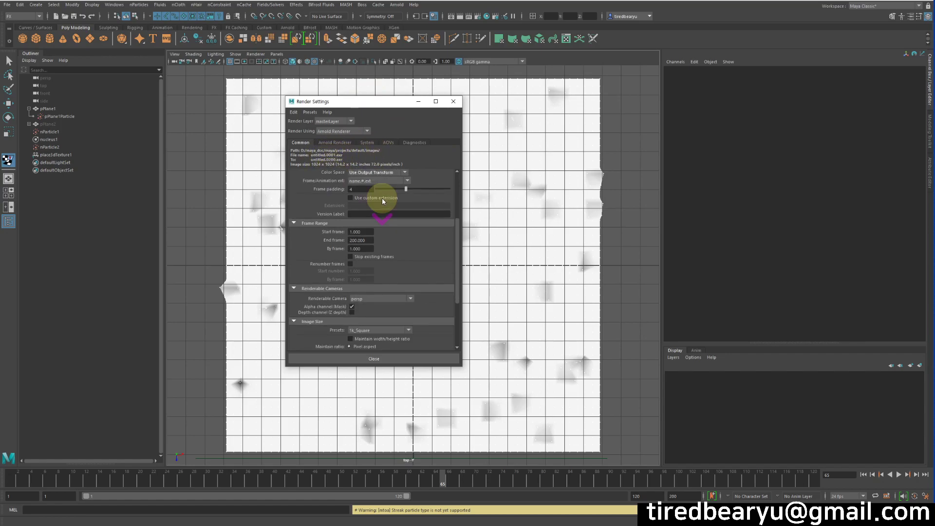
pyautogui.keyDown('alt'); pyautogui.moveTo(569, 272); pyautogui.dragTo(517, 239, button='right'); pyautogui.keyUp('alt')
pyautogui.click(381, 358)
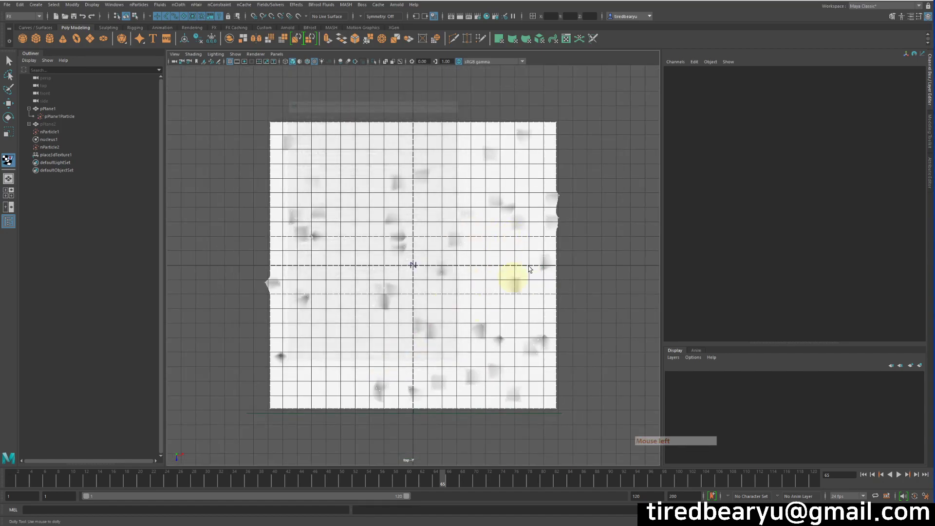
# Step: Examine the rippled plane and its projected shading from several angles in the perspective view
pyautogui.press('space')
pyautogui.press('space')
pyautogui.keyDown('alt'); pyautogui.moveTo(577, 197); pyautogui.dragTo(526, 197); pyautogui.keyUp('alt')
pyautogui.keyDown('alt'); pyautogui.moveTo(526, 198); pyautogui.dragTo(467, 187, button='right'); pyautogui.keyUp('alt')
pyautogui.keyDown('alt'); pyautogui.moveTo(466, 187); pyautogui.dragTo(482, 194, button='middle'); pyautogui.keyUp('alt')
pyautogui.keyDown('alt'); pyautogui.moveTo(485, 210); pyautogui.dragTo(478, 188); pyautogui.keyUp('alt')
pyautogui.keyDown('alt'); pyautogui.moveTo(478, 188); pyautogui.dragTo(570, 196, button='right'); pyautogui.keyUp('alt')
pyautogui.keyDown('alt'); pyautogui.moveTo(570, 196); pyautogui.dragTo(565, 214); pyautogui.keyUp('alt')
pyautogui.click(586, 254)
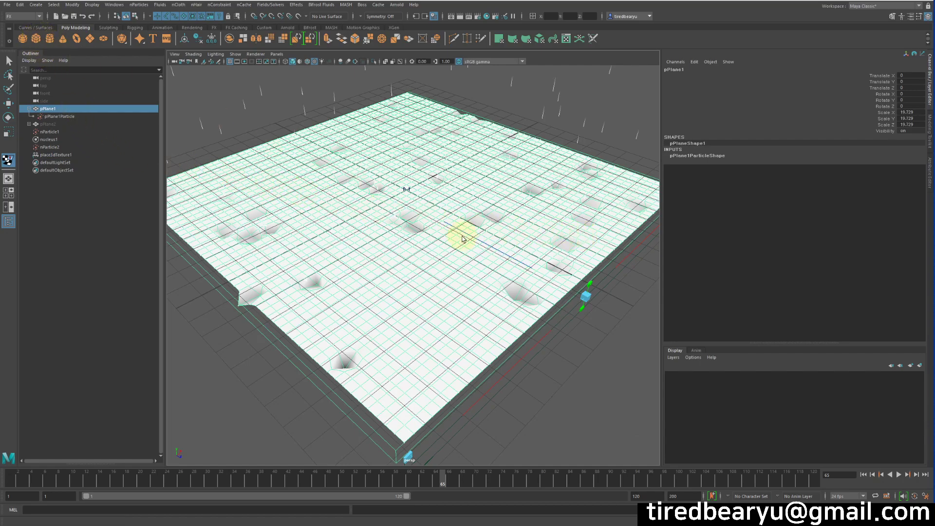
pyautogui.click(492, 263)
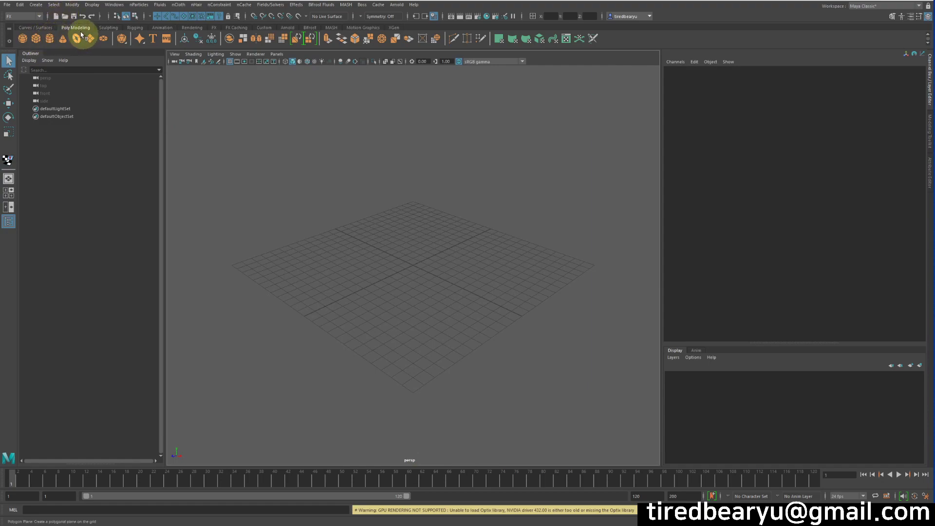
# Step: Create a polygon plane at the origin of the empty scene and scale it uniformly to about 28.2
pyautogui.click(190, 130)
pyautogui.press('r')
pyautogui.moveTo(413, 265); pyautogui.dragTo(525, 238)
pyautogui.click(563, 182)
pyautogui.click(493, 255)
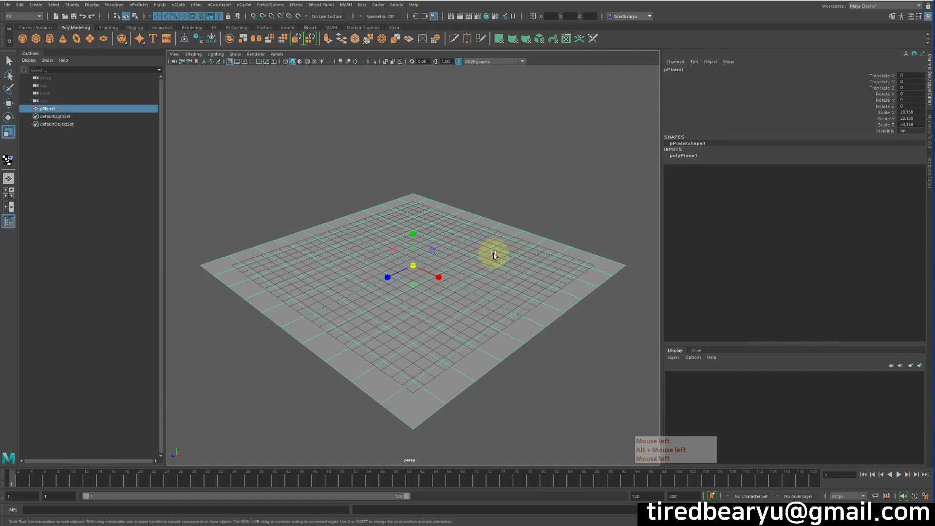
# Step: Assign a new Surface Shader material to the scaled plane
pyautogui.moveTo(482, 237); pyautogui.dragTo(501, 443, button='right')
pyautogui.moveTo(561, 447); pyautogui.dragTo(568, 500, button='right')
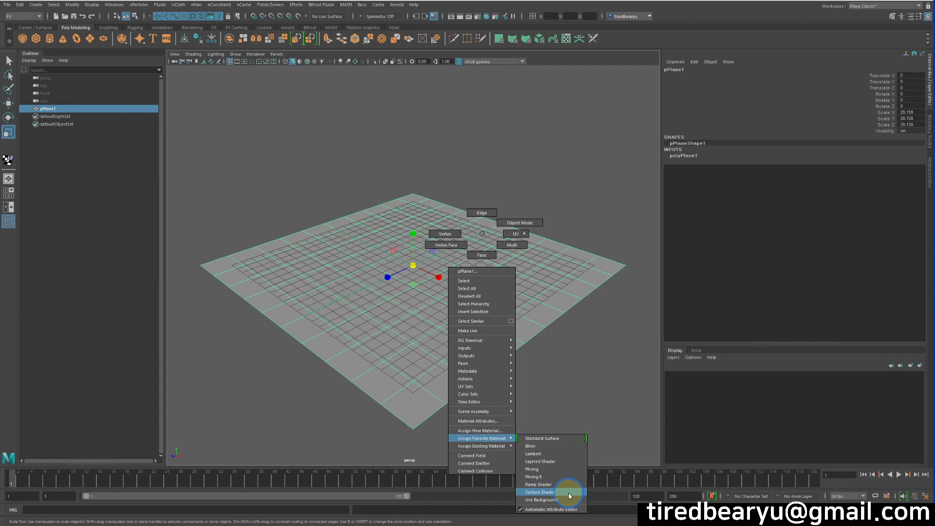
pyautogui.moveTo(569, 493); pyautogui.dragTo(568, 493, button='right')
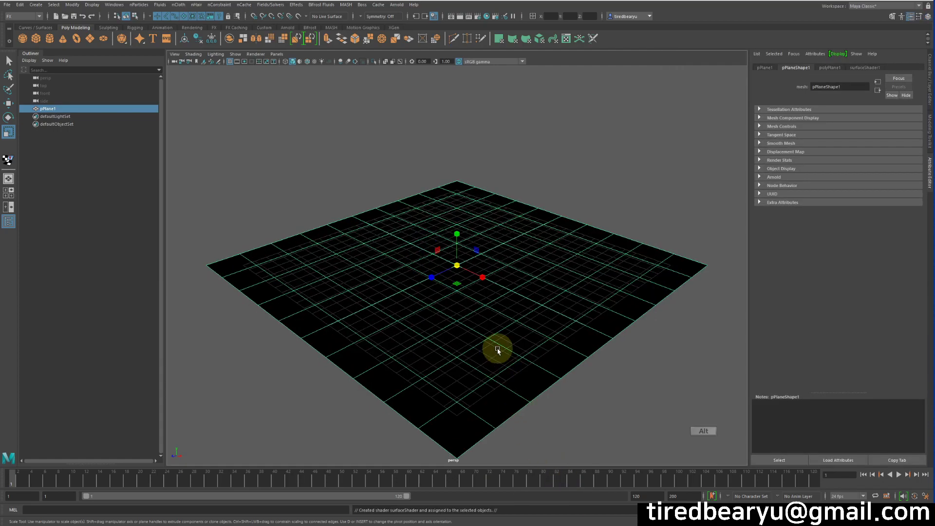
# Step: Connect a File texture to the Out Color of the plane's surface shader
pyautogui.keyDown('alt'); pyautogui.moveTo(496, 347); pyautogui.dragTo(599, 271); pyautogui.keyUp('alt')
pyautogui.click(865, 68)
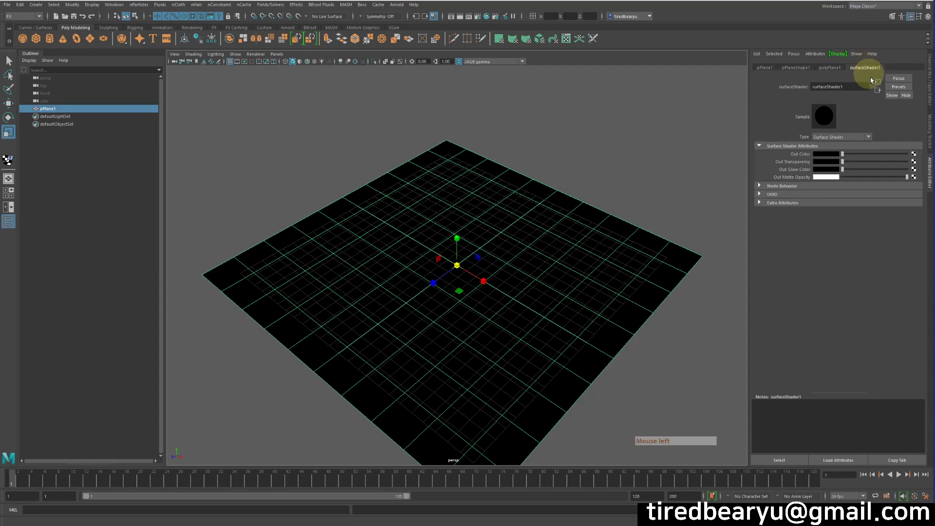
pyautogui.click(915, 155)
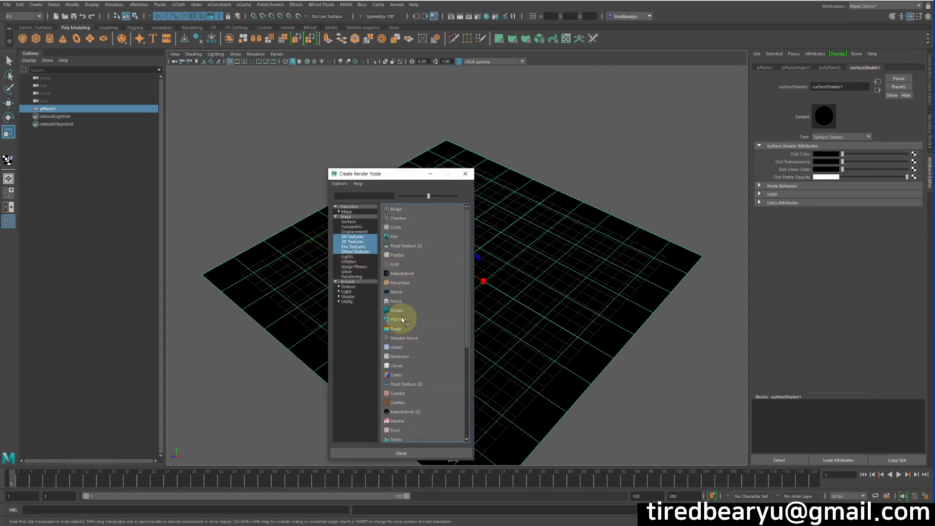
pyautogui.click(401, 237)
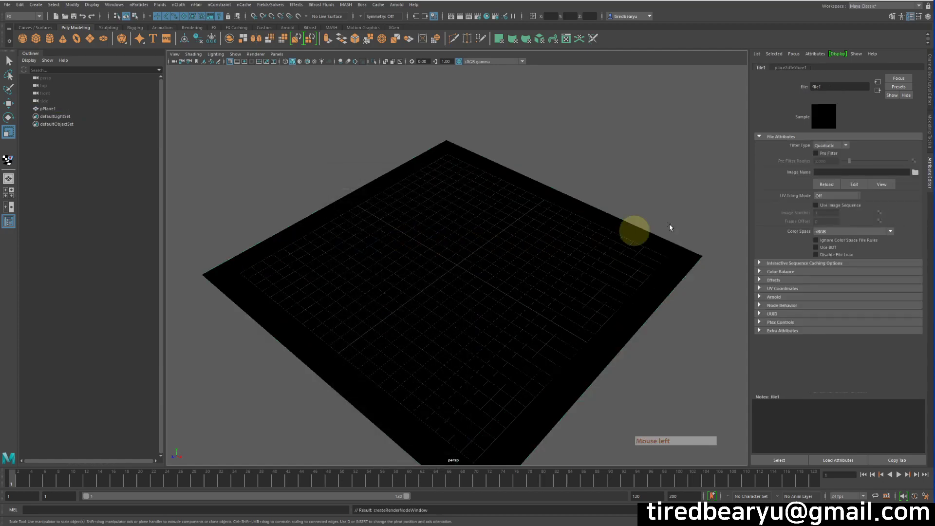
# Step: Load drop_water_map.0001.jpg from the project's images/drop_water_map folder as the file texture's image
pyautogui.click(916, 173)
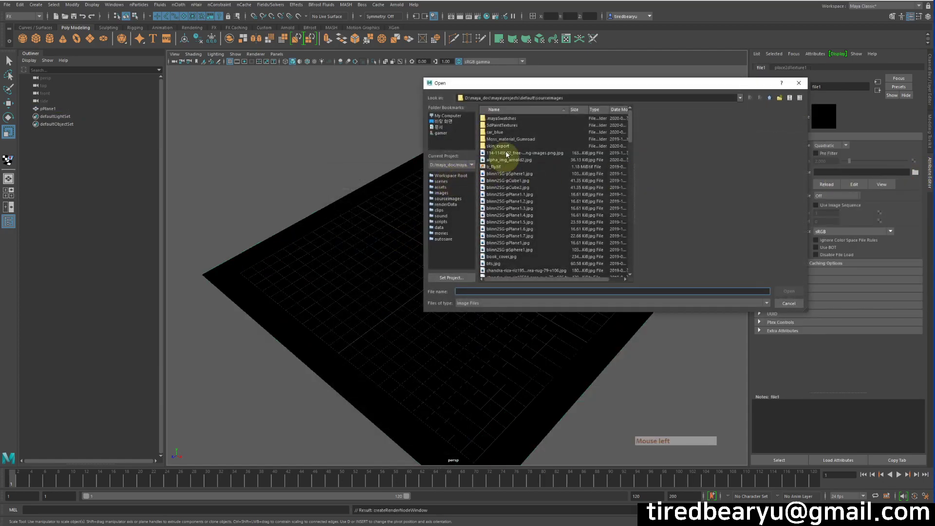
pyautogui.click(770, 100)
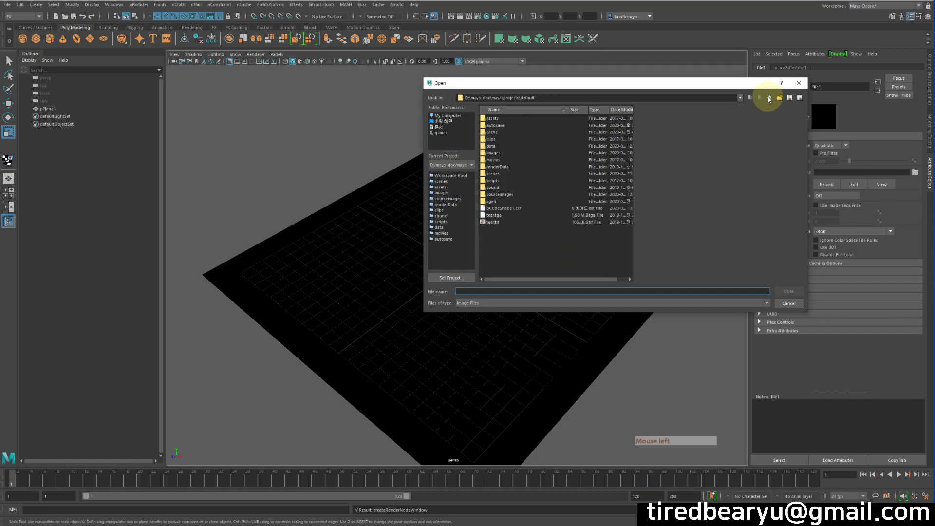
pyautogui.doubleClick(499, 152)
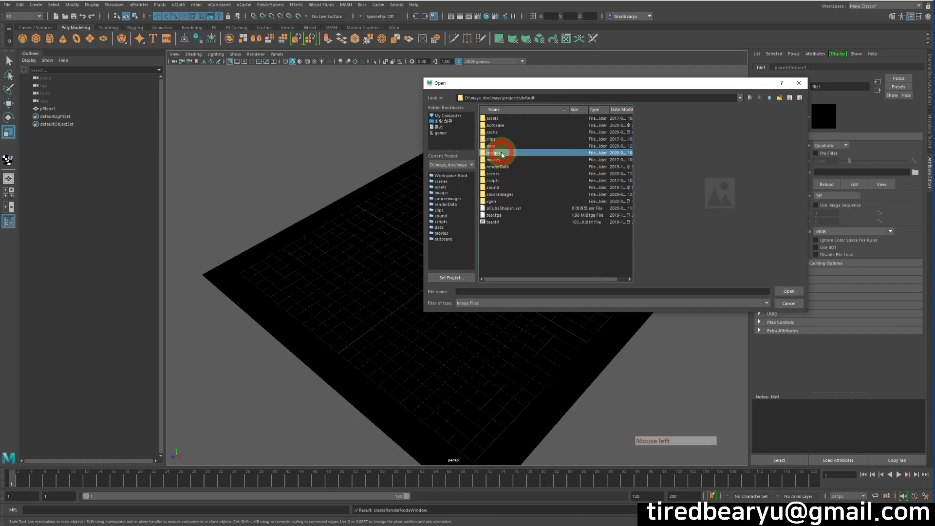
pyautogui.click(506, 215)
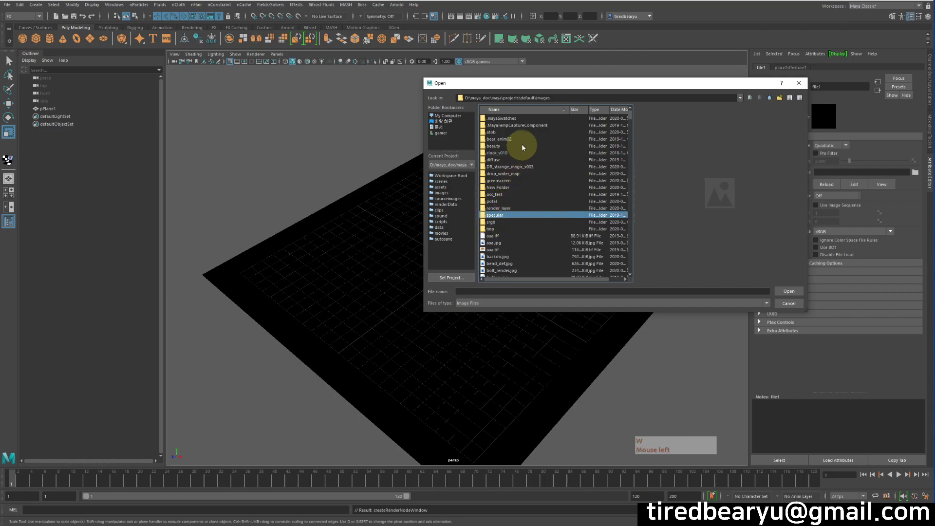
pyautogui.click(518, 159)
pyautogui.scroll(-2, 526, 170)
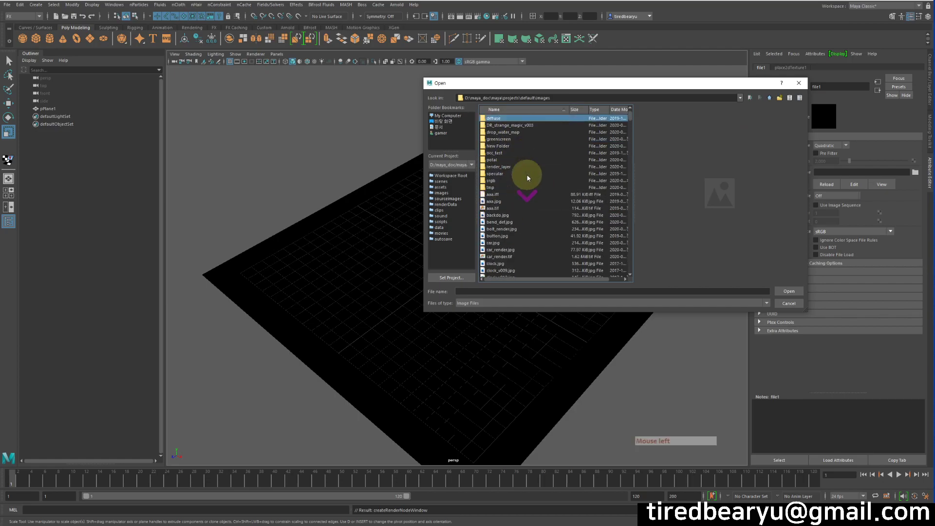
pyautogui.doubleClick(513, 134)
pyautogui.click(517, 126)
pyautogui.doubleClick(524, 125)
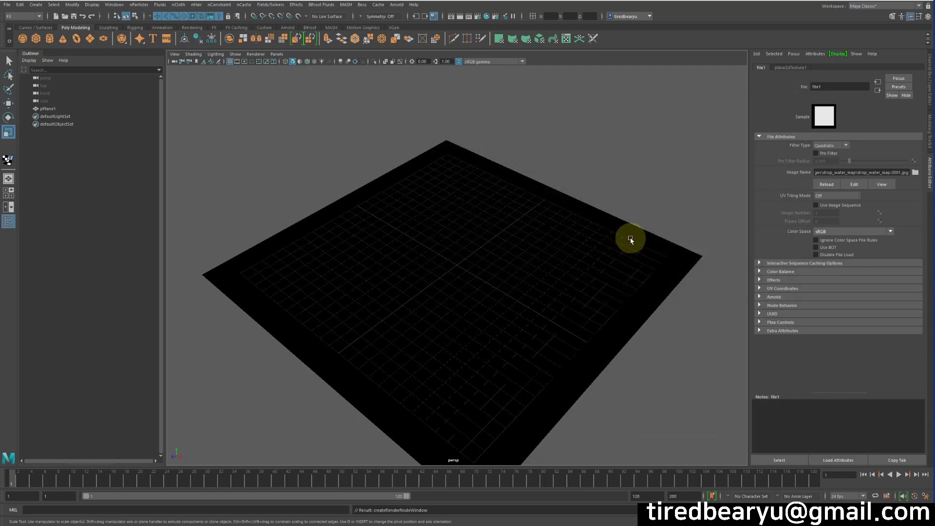
# Step: Enable Use Image Sequence on the file texture and scrub the textured viewport to frame 111
pyautogui.press('6')
pyautogui.keyDown('alt'); pyautogui.moveTo(631, 239); pyautogui.dragTo(630, 251); pyautogui.keyUp('alt')
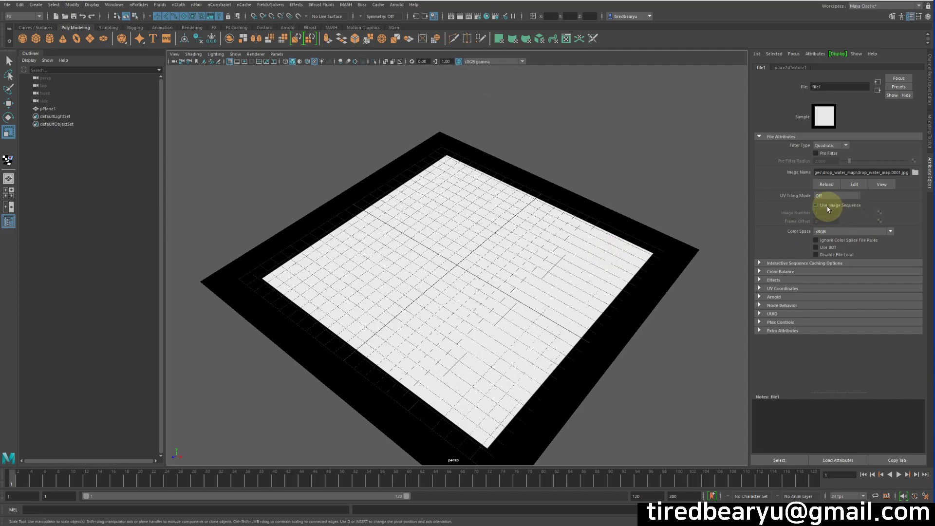
pyautogui.click(817, 205)
pyautogui.moveTo(54, 481); pyautogui.dragTo(753, 475)
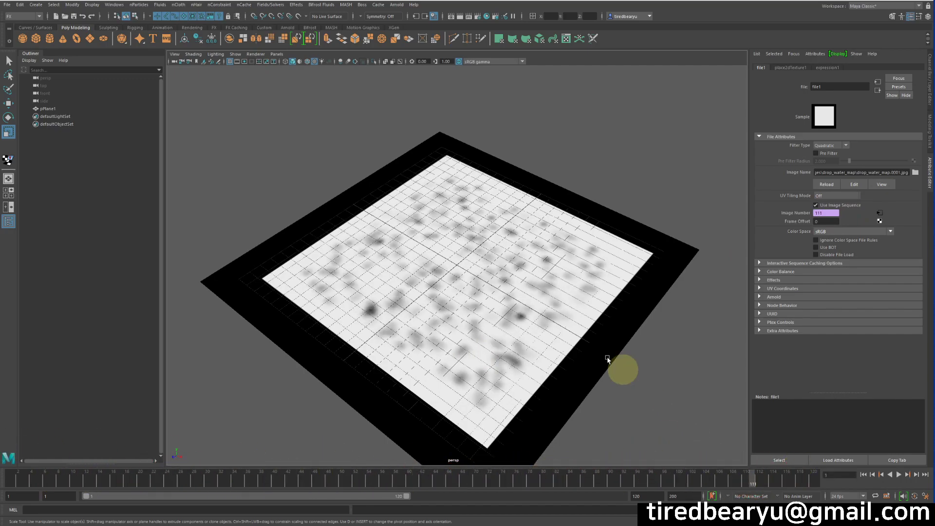
# Step: Select the plane, switch to the Modeling menu set and open the UV Editor
pyautogui.click(577, 341)
pyautogui.keyDown('alt'); pyautogui.moveTo(576, 340); pyautogui.dragTo(601, 302); pyautogui.keyUp('alt')
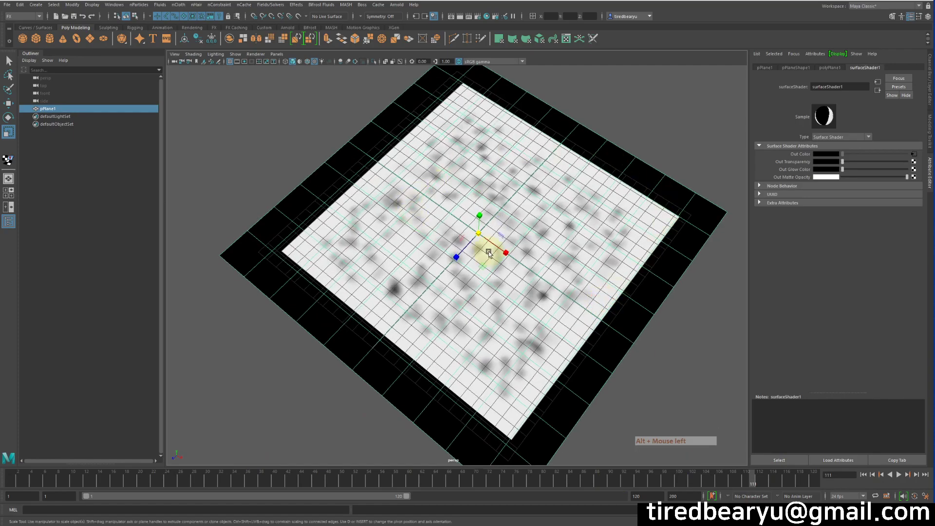
pyautogui.click(23, 16)
pyautogui.click(31, 27)
pyautogui.click(295, 5)
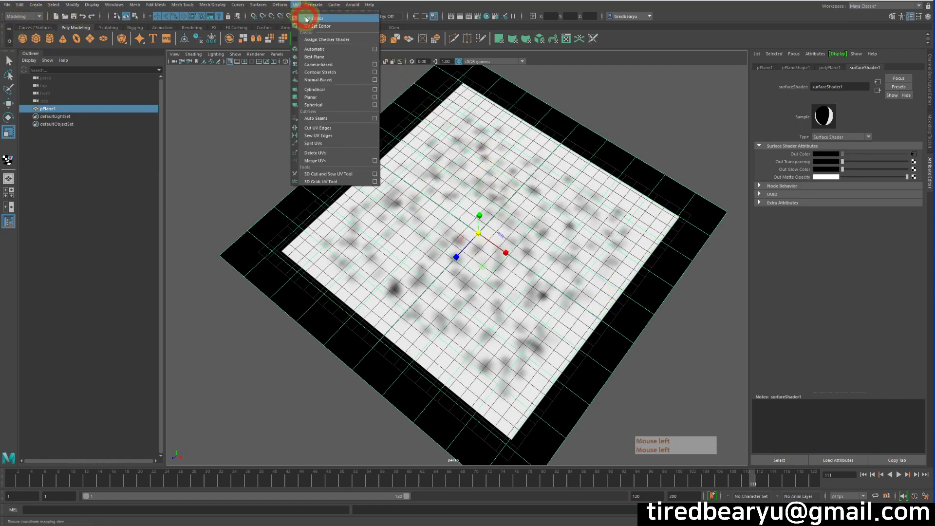
pyautogui.click(306, 19)
# Step: Scale the plane's UVs down uniformly to fit the white ripple area of the image and close the UV Editor
pyautogui.keyDown('alt'); pyautogui.moveTo(501, 136); pyautogui.dragTo(268, 33, button='right'); pyautogui.keyUp('alt')
pyautogui.moveTo(267, 33); pyautogui.dragTo(782, 460)
pyautogui.press('r')
pyautogui.moveTo(524, 223)
pyautogui.mouseDown()
pyautogui.moveTo(497, 224)
pyautogui.moveTo(529, 218)
pyautogui.mouseUp()
pyautogui.press('r')
pyautogui.press('w')
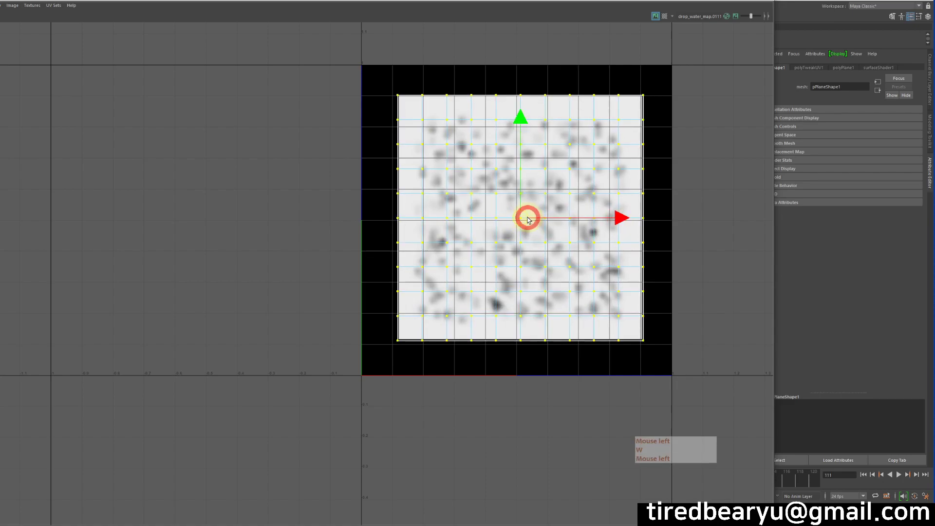
pyautogui.click(768, 0)
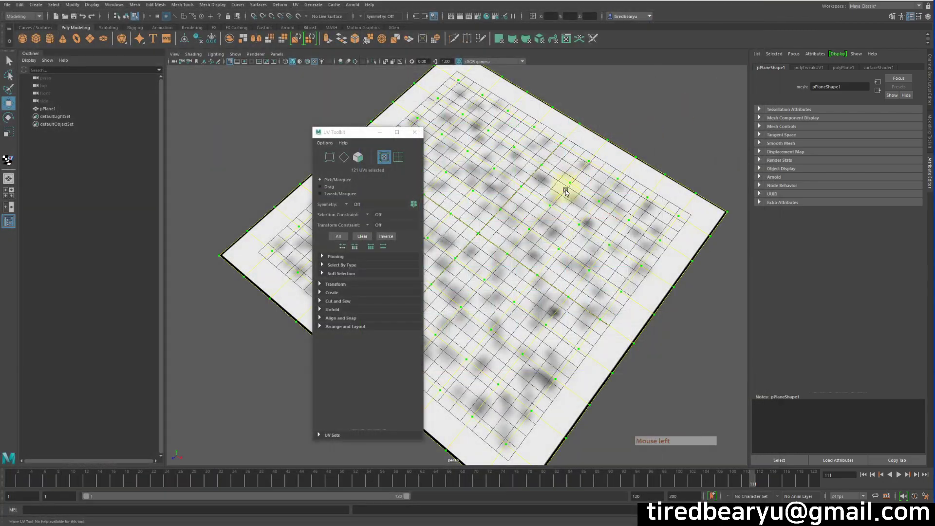
# Step: Undo the last UV edit, then close the UV Toolkit and deselect the plane
pyautogui.press('r')
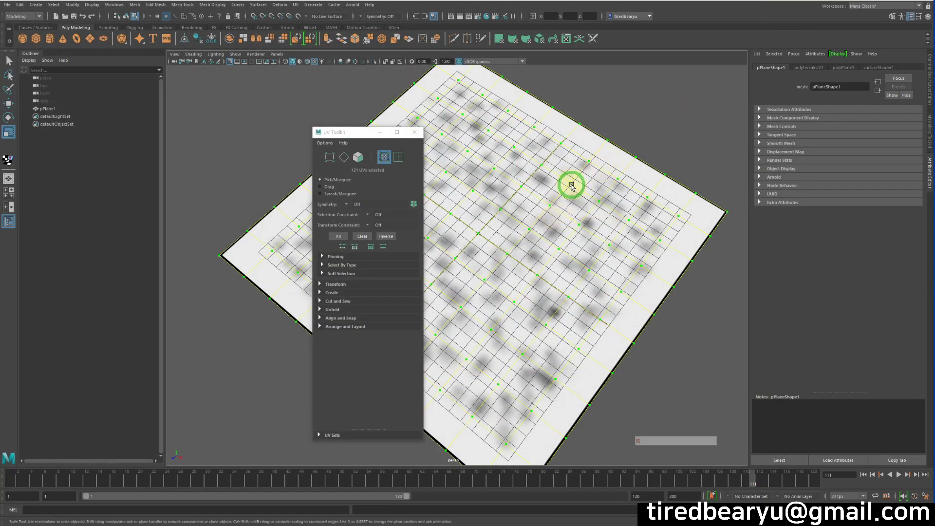
pyautogui.press('z')
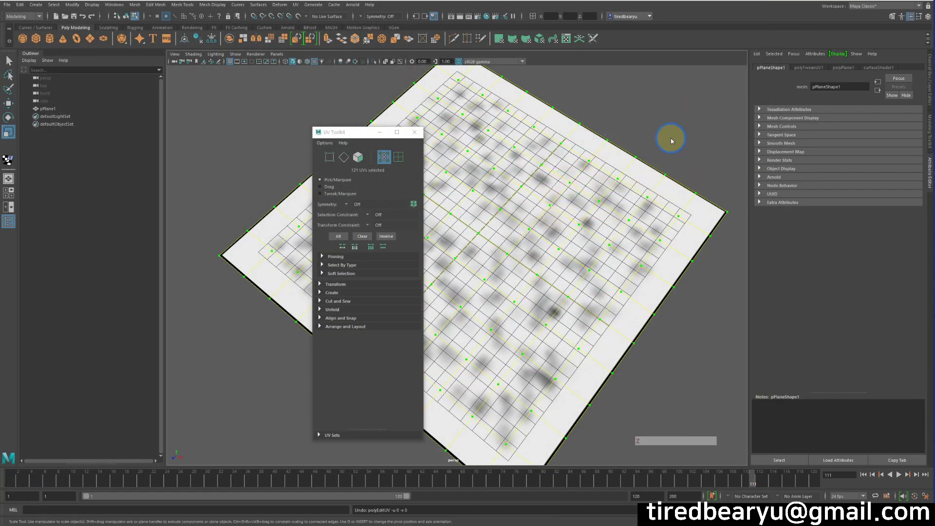
pyautogui.click(701, 127)
pyautogui.click(414, 132)
pyautogui.keyDown('alt'); pyautogui.moveTo(473, 192); pyautogui.dragTo(463, 178); pyautogui.keyUp('alt')
pyautogui.keyDown('alt'); pyautogui.moveTo(463, 178); pyautogui.dragTo(442, 168, button='right'); pyautogui.keyUp('alt')
pyautogui.click(632, 155)
pyautogui.keyDown('alt'); pyautogui.moveTo(638, 161); pyautogui.dragTo(639, 140); pyautogui.keyUp('alt')
pyautogui.keyDown('alt'); pyautogui.moveTo(648, 146); pyautogui.dragTo(702, 171, button='right'); pyautogui.keyUp('alt')
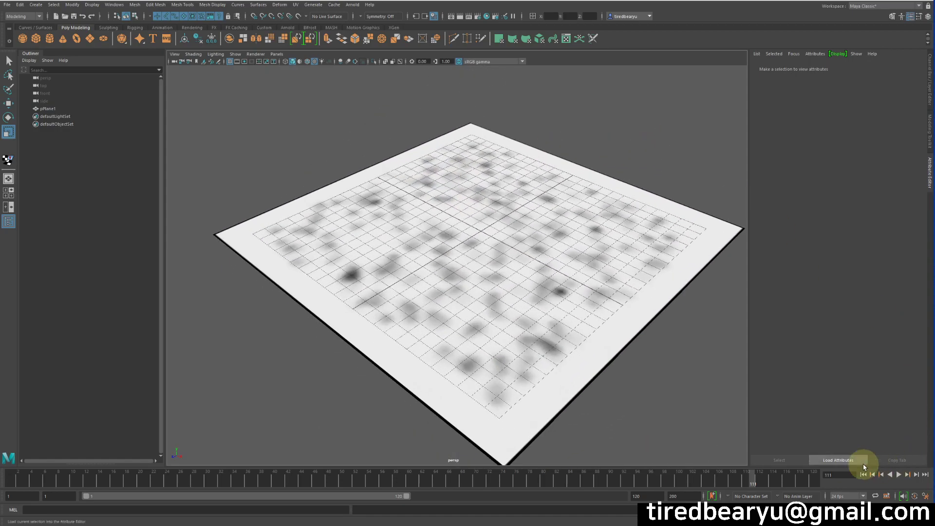
# Step: Play the ripple image sequence on the plane from the first frame, then stop playback
pyautogui.click(863, 474)
pyautogui.click(899, 475)
pyautogui.keyDown('alt'); pyautogui.moveTo(550, 359); pyautogui.dragTo(555, 355); pyautogui.keyUp('alt')
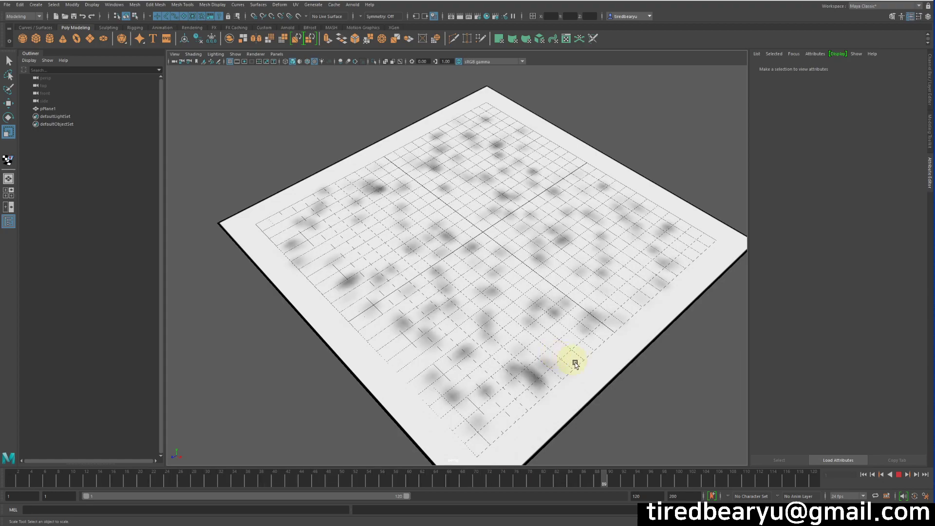
pyautogui.click(902, 479)
# Step: Turn on Invert in the Effects settings of the file texture driving the plane's surface shader, then deselect the plane
pyautogui.click(544, 247)
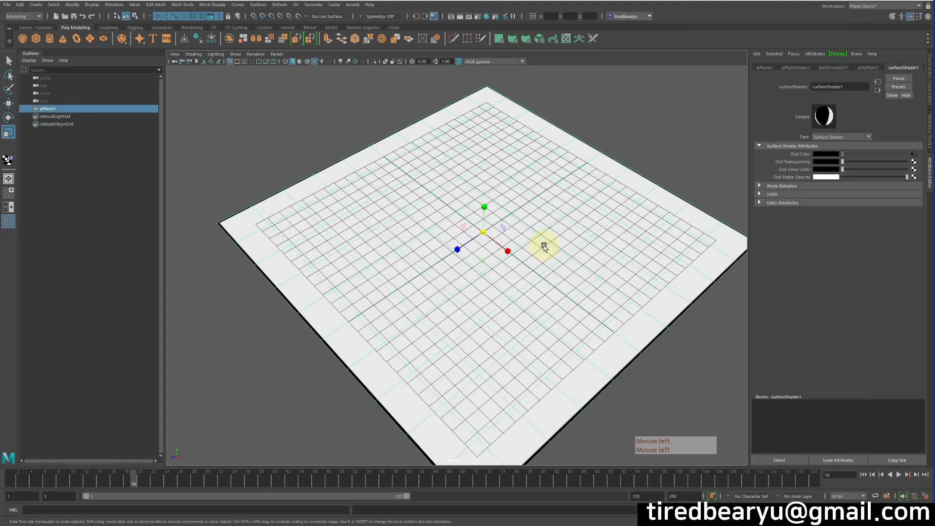
pyautogui.click(871, 68)
pyautogui.click(903, 68)
pyautogui.click(914, 154)
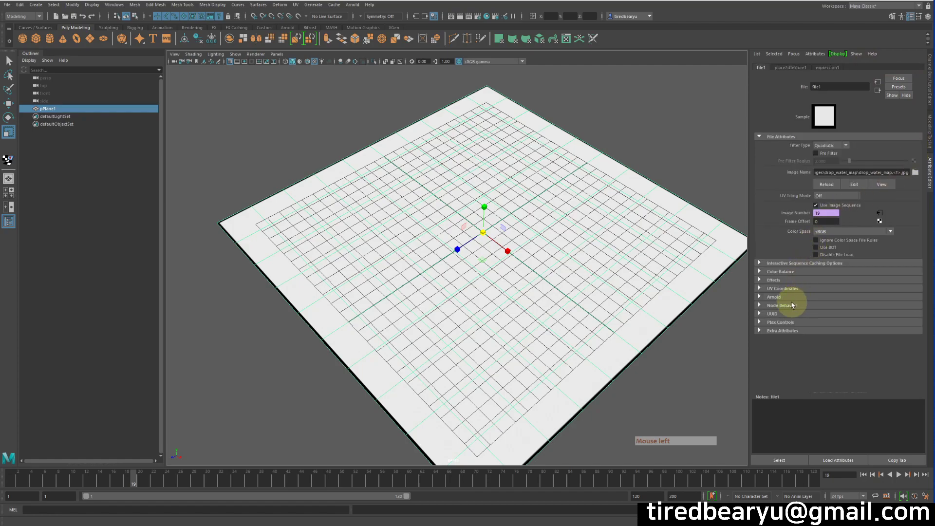
pyautogui.click(775, 280)
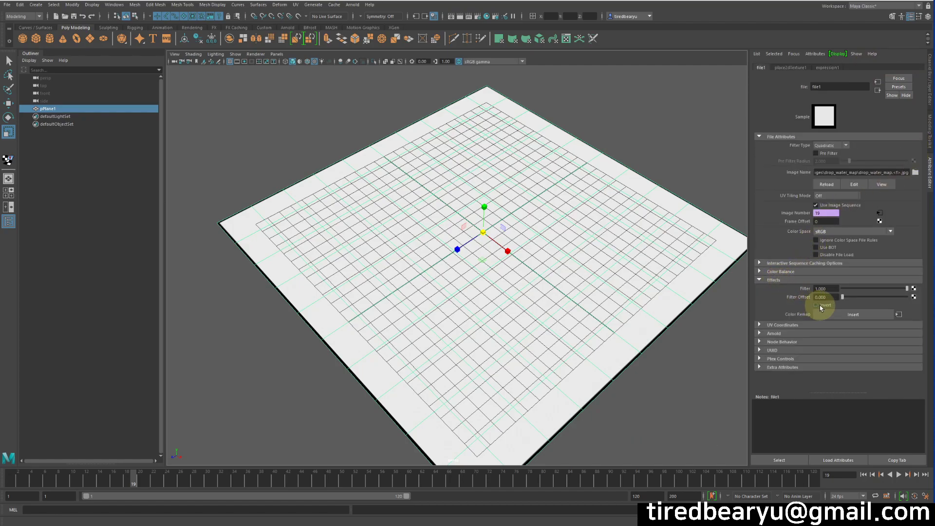
pyautogui.click(816, 305)
pyautogui.click(692, 362)
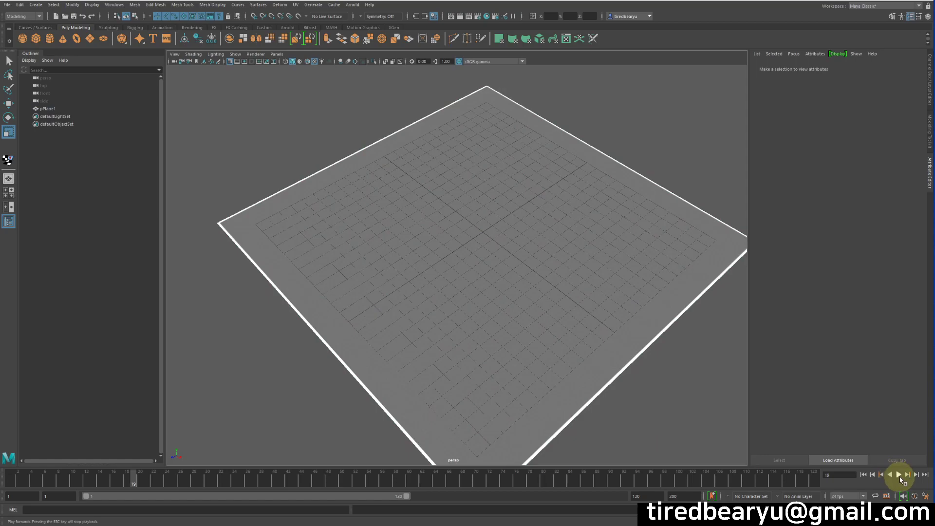